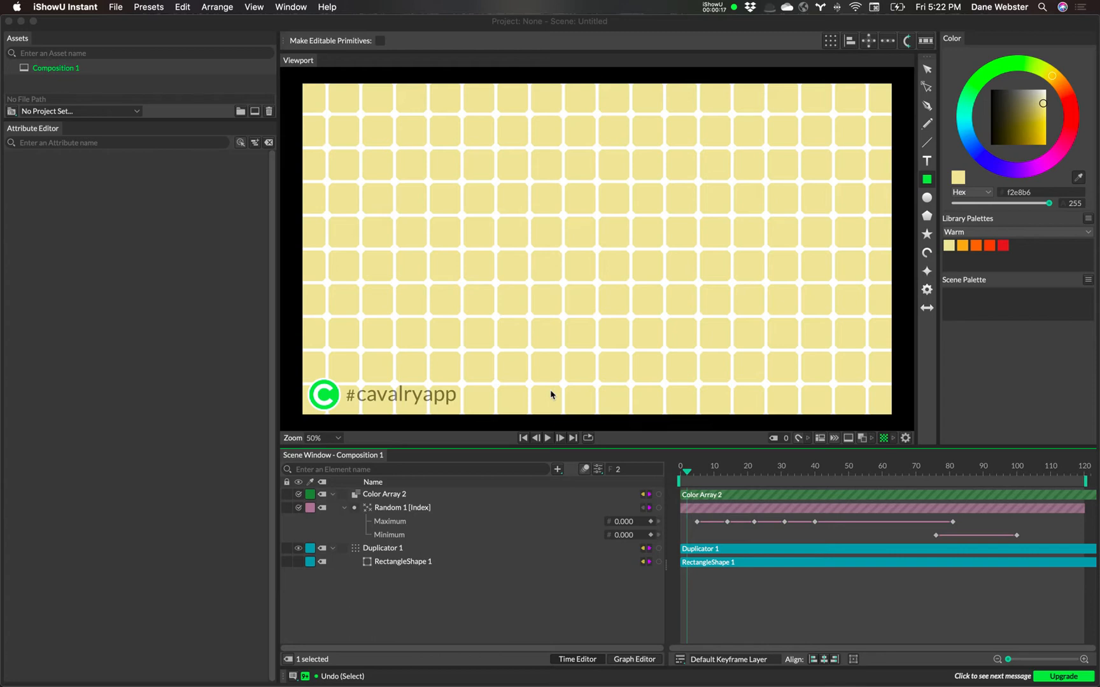
# Try different corner radii on RectangleShape 1, first 25 and finally 11.
pyautogui.moveTo(698, 466); pyautogui.dragTo(825, 482)
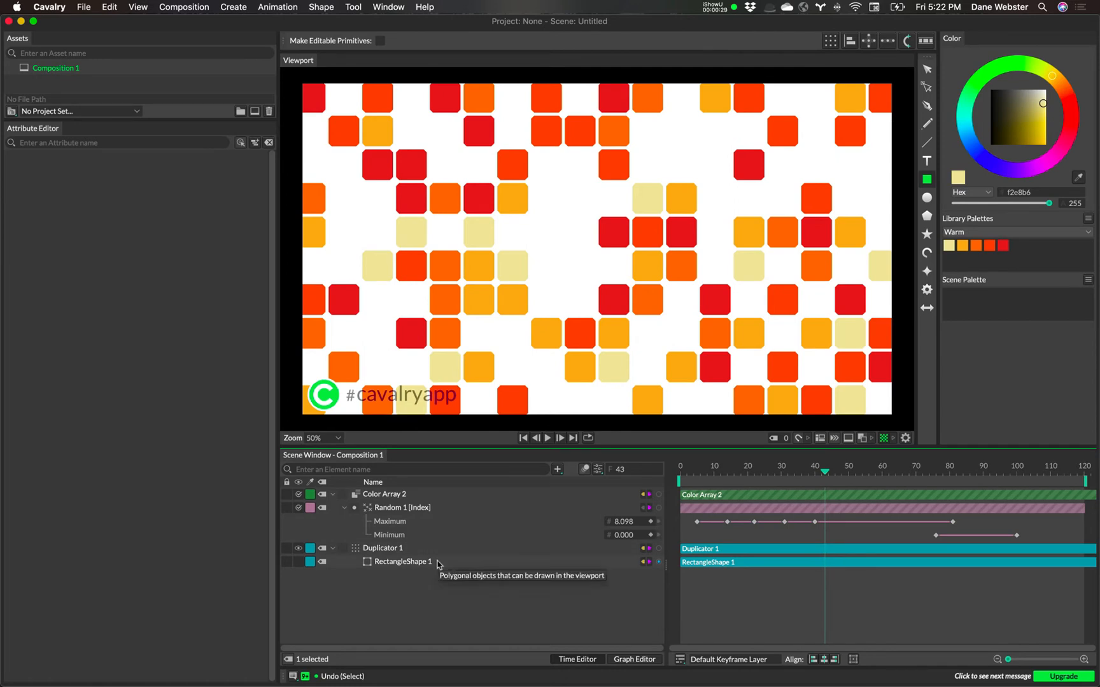
pyautogui.moveTo(707, 471); pyautogui.dragTo(847, 474)
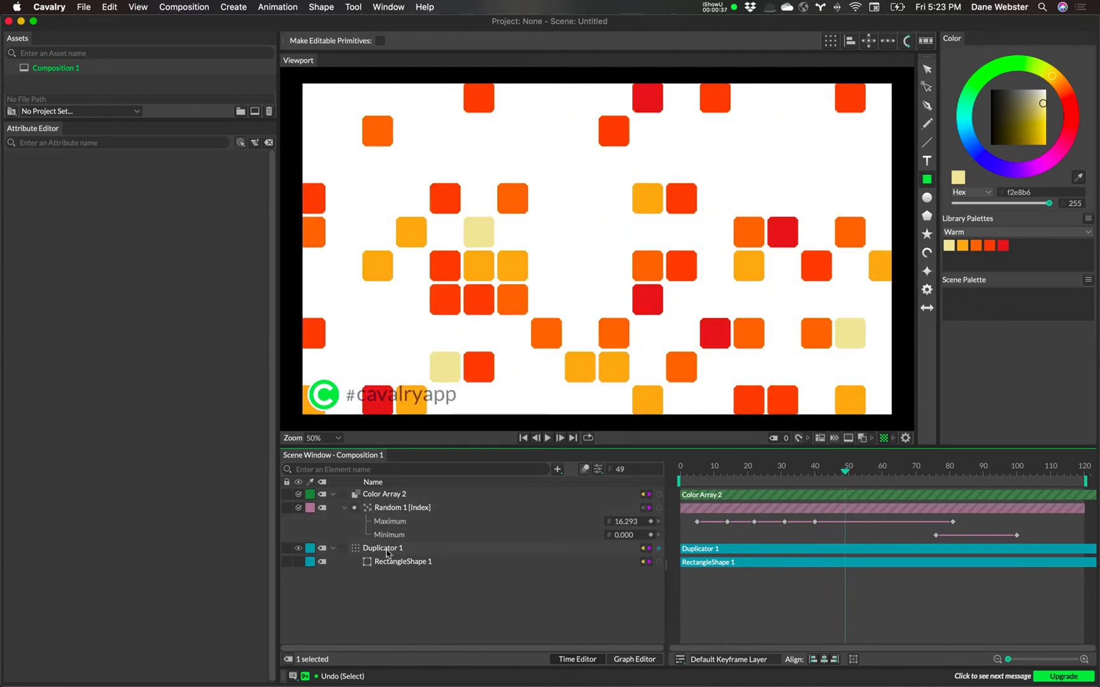
pyautogui.click(400, 564)
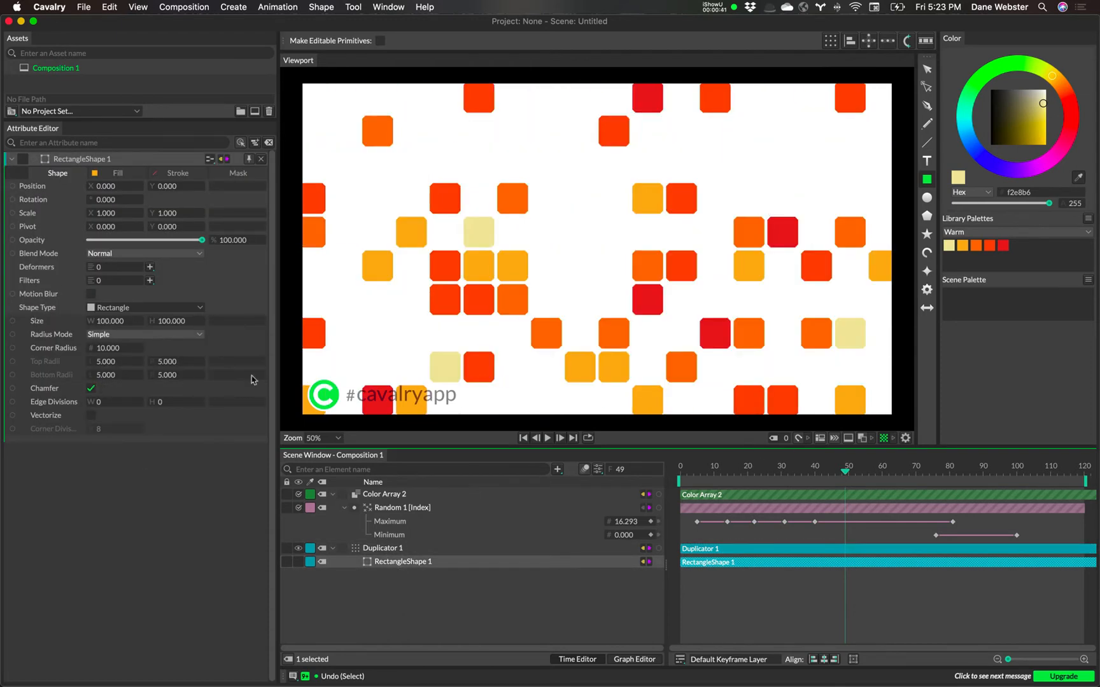
pyautogui.moveTo(109, 353); pyautogui.dragTo(124, 353)
pyautogui.moveTo(706, 480); pyautogui.dragTo(687, 479)
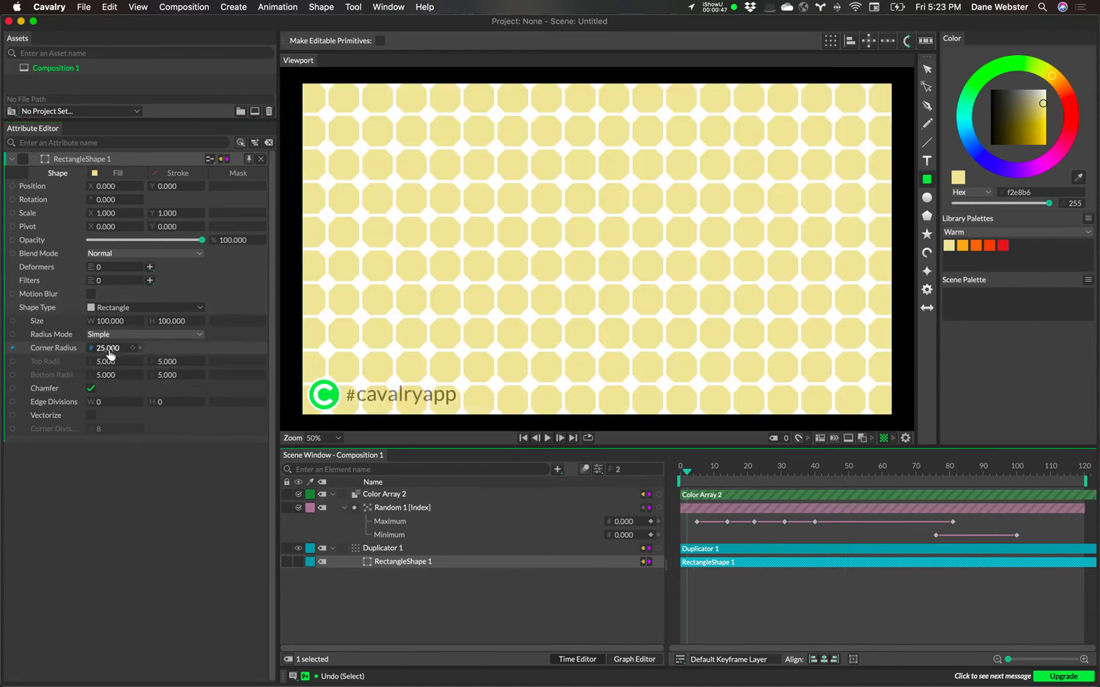
pyautogui.moveTo(108, 355); pyautogui.dragTo(98, 355)
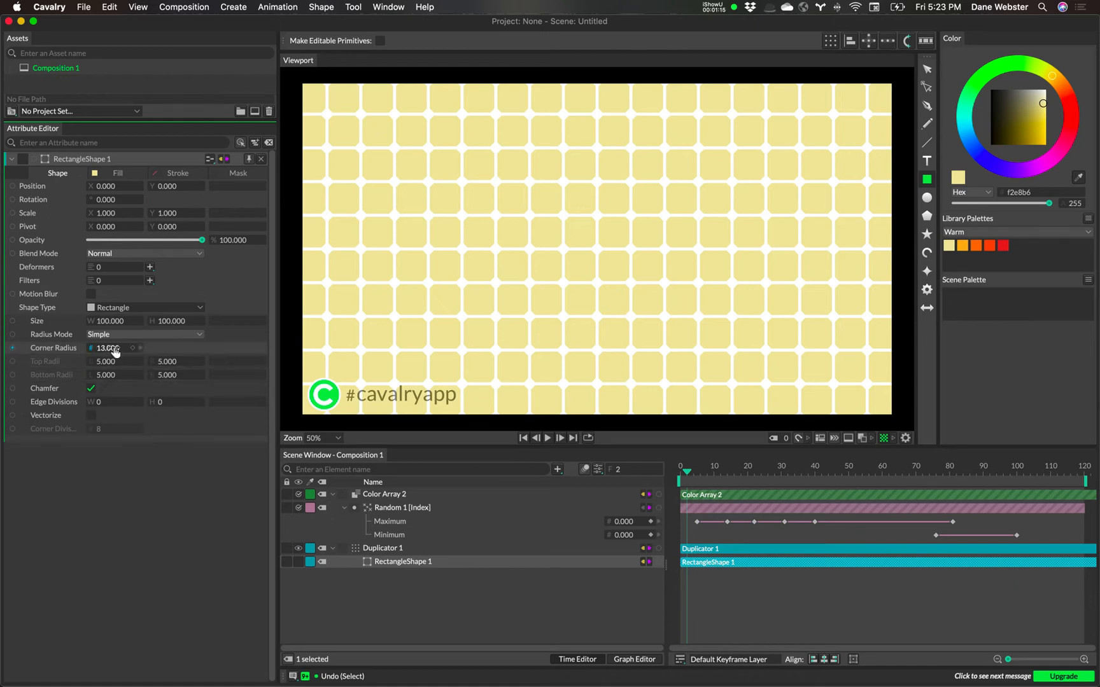
pyautogui.moveTo(108, 351); pyautogui.dragTo(109, 351)
# Add a Random behaviour to the rectangle's corner radius, with a minimum of 4 and a maximum of 30.
pyautogui.rightClick(54, 354)
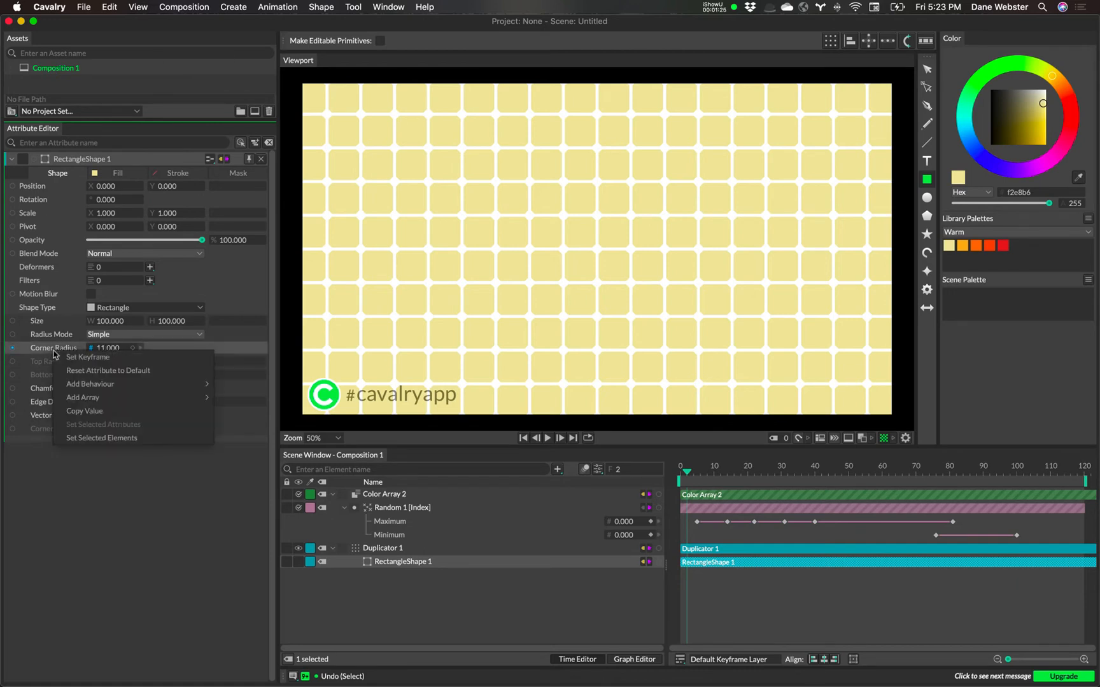
pyautogui.moveTo(199, 385)
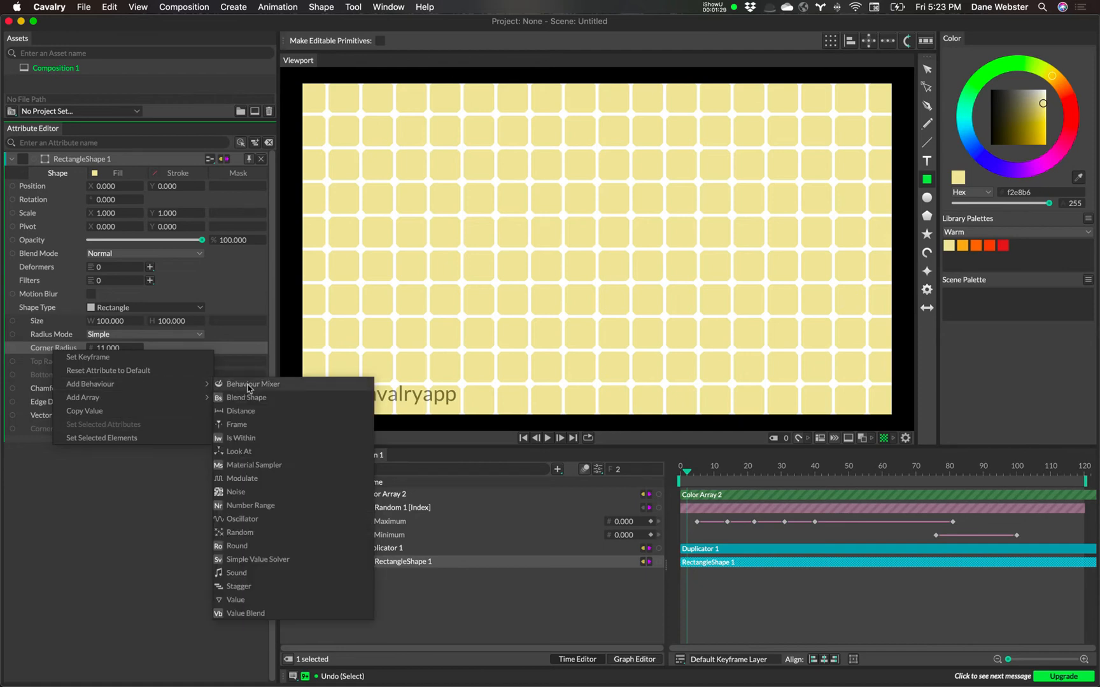
pyautogui.click(264, 537)
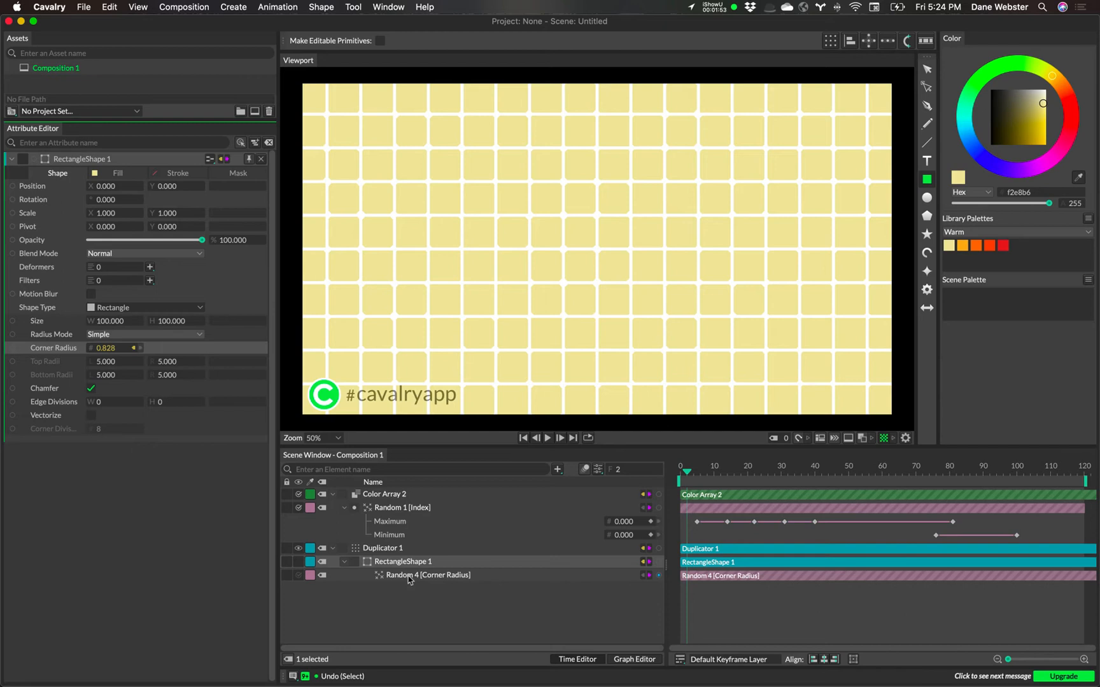
pyautogui.click(446, 579)
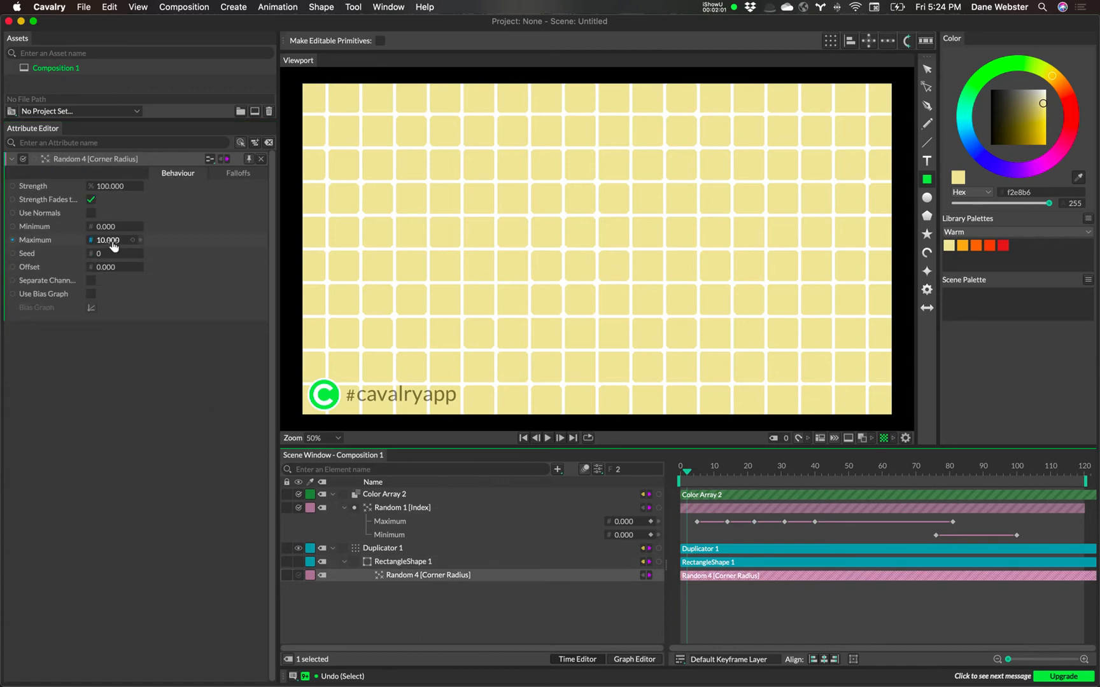
pyautogui.moveTo(110, 246)
pyautogui.mouseDown()
pyautogui.moveTo(126, 244)
pyautogui.moveTo(111, 234)
pyautogui.mouseUp()
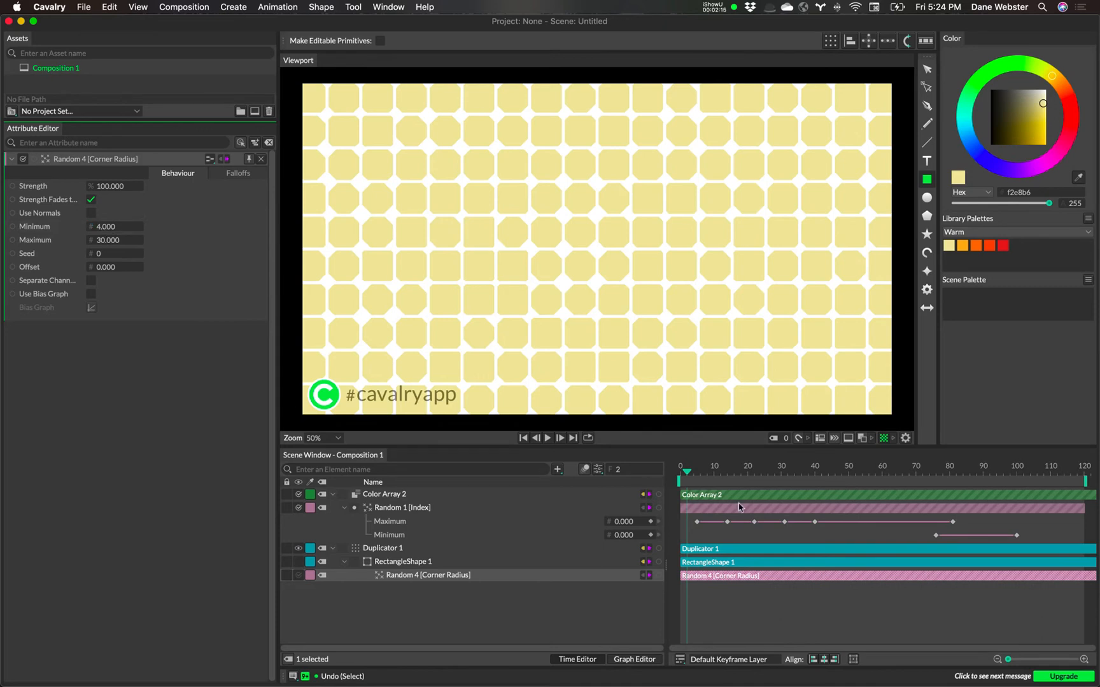
# Check the corners around frame 31 and set the maximum of the corner radius Random behaviour to 20.
pyautogui.moveTo(687, 474); pyautogui.dragTo(788, 509)
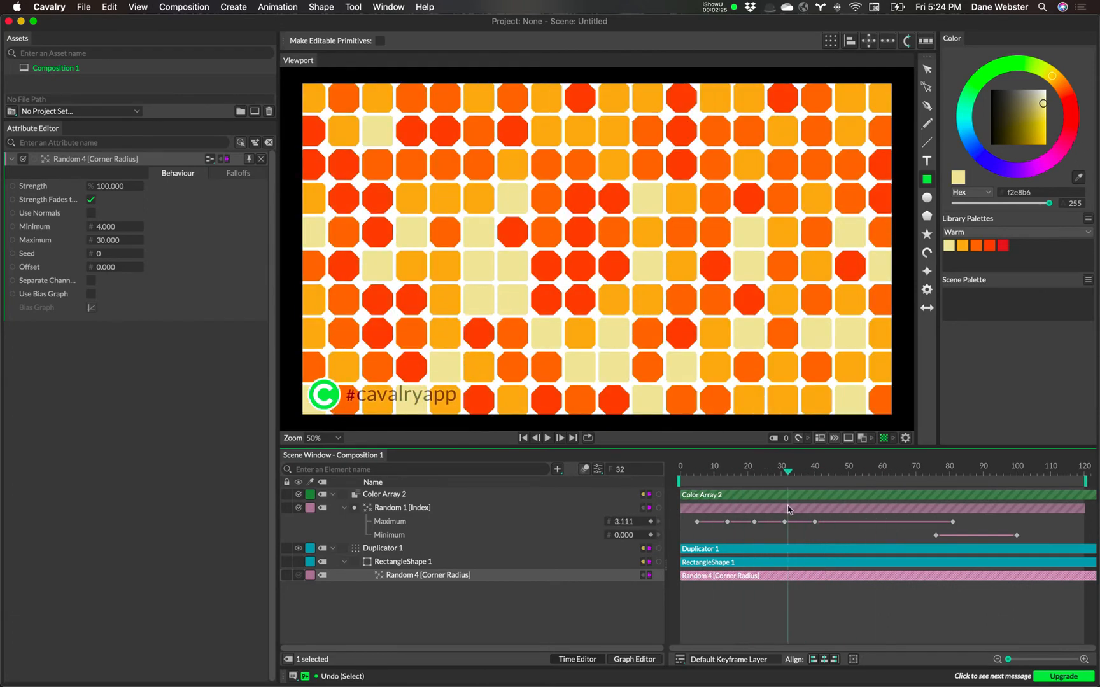
pyautogui.moveTo(788, 510); pyautogui.dragTo(785, 509)
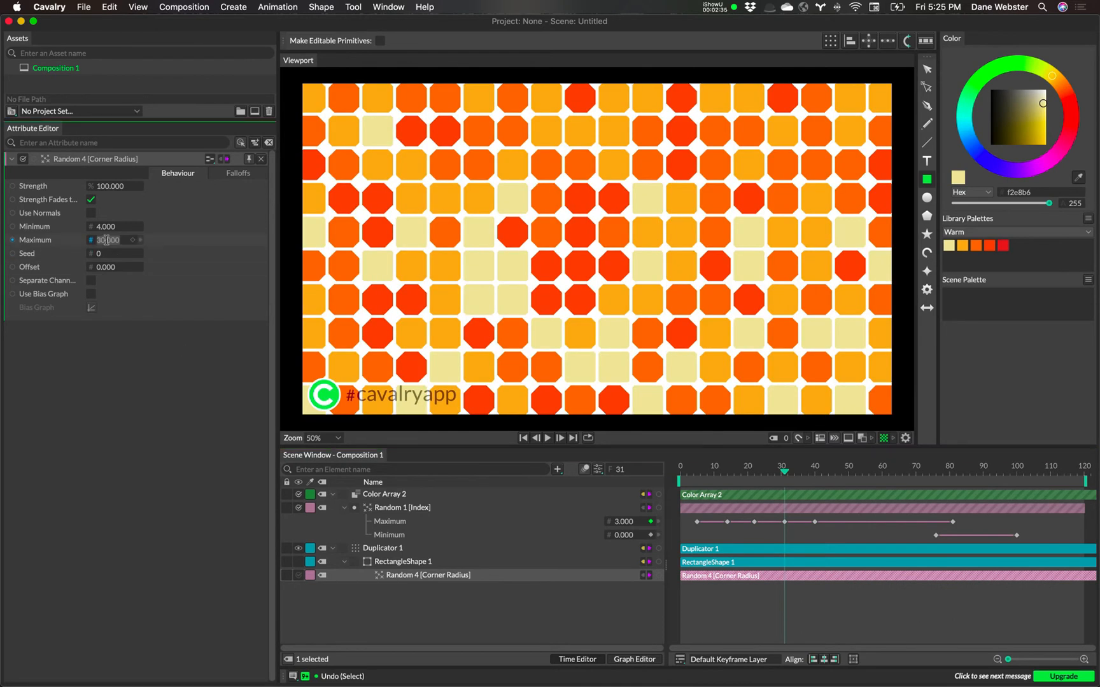
pyautogui.write('20')
pyautogui.press('Return')
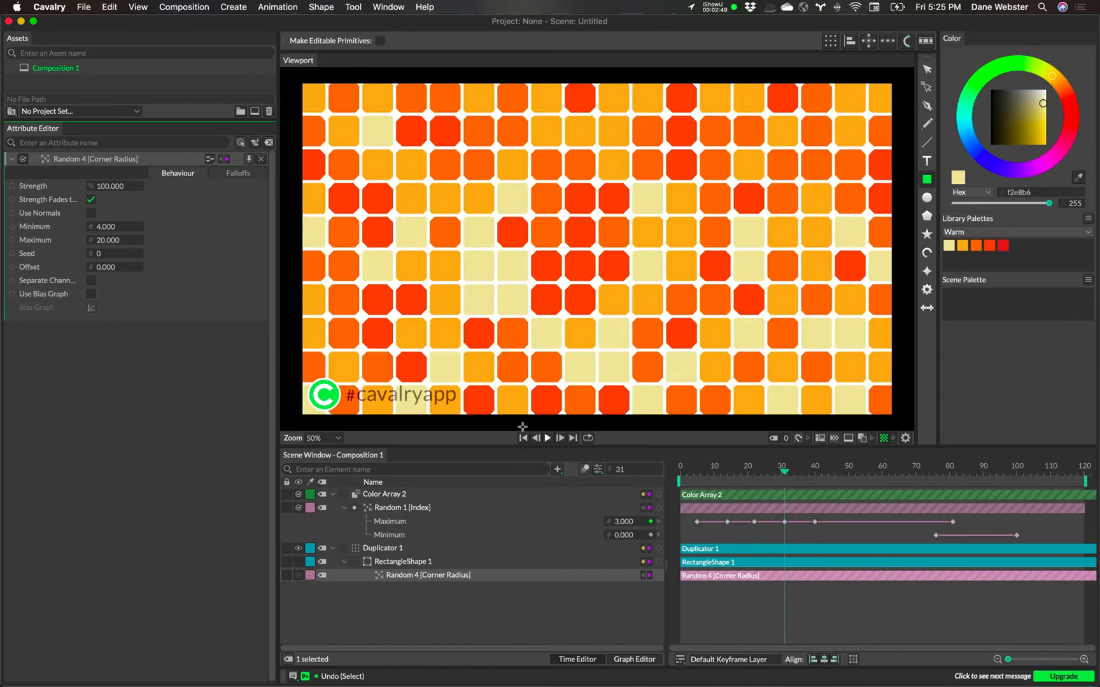
# Scrub through the animation up to frame 55 to examine how the random corners relate to the disappearing coloured tiles.
pyautogui.moveTo(774, 478); pyautogui.dragTo(821, 489)
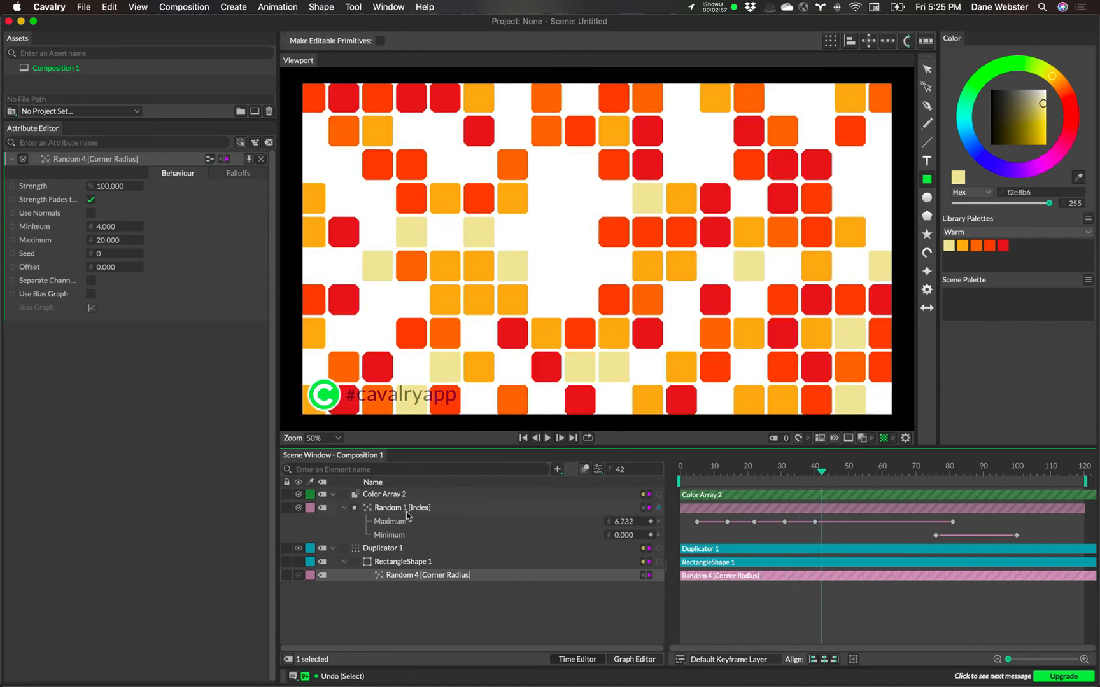
pyautogui.click(384, 551)
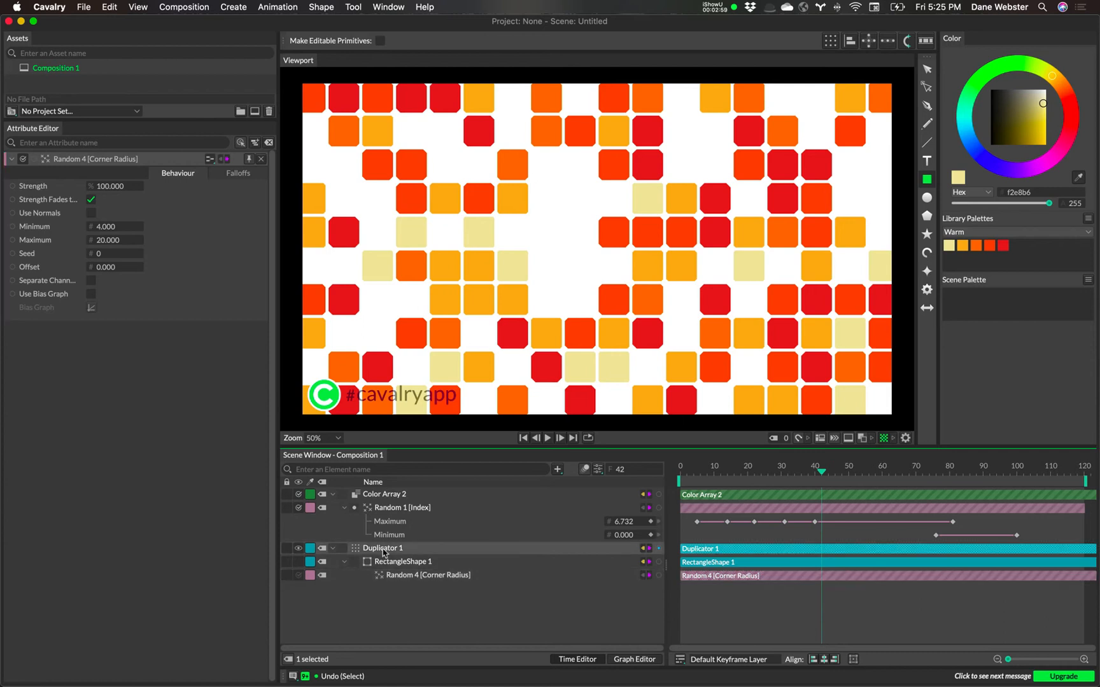
pyautogui.click(261, 159)
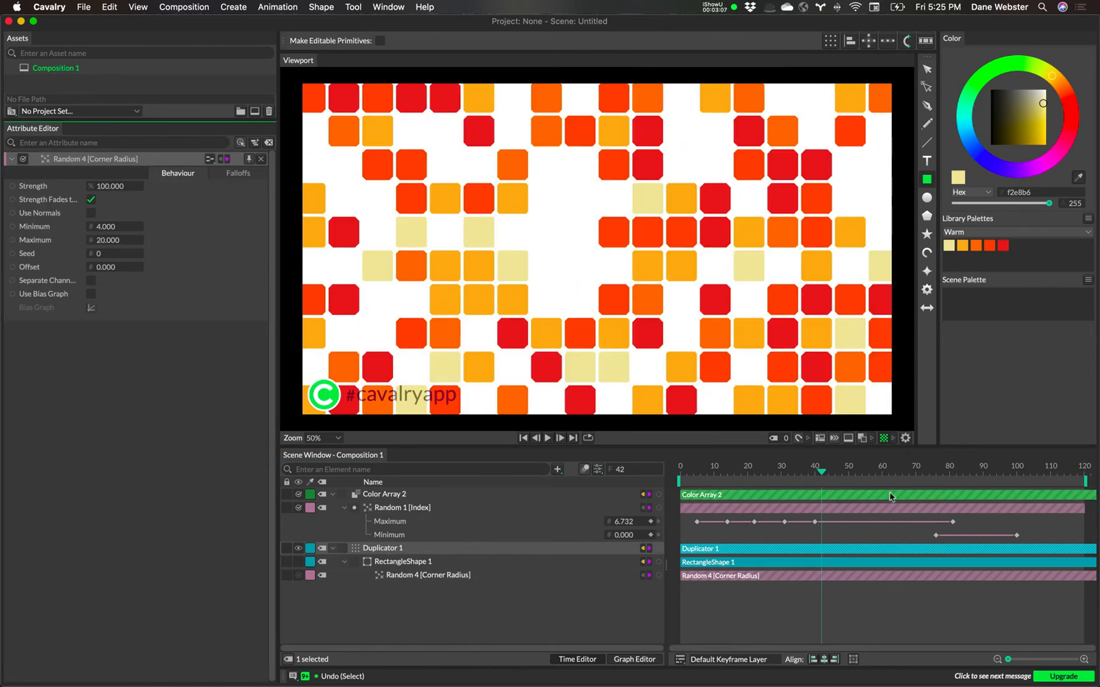
pyautogui.moveTo(822, 473)
pyautogui.mouseDown()
pyautogui.moveTo(791, 480)
pyautogui.moveTo(834, 479)
pyautogui.moveTo(824, 482)
pyautogui.mouseUp()
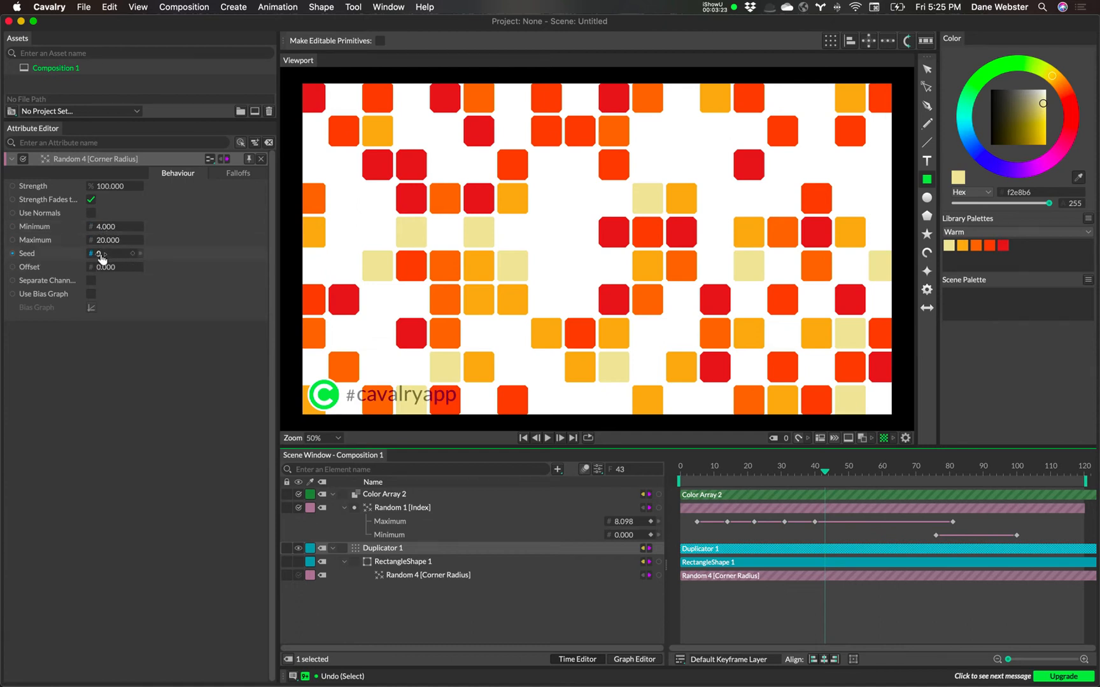
pyautogui.moveTo(826, 473); pyautogui.dragTo(739, 495)
pyautogui.moveTo(789, 494); pyautogui.dragTo(839, 492)
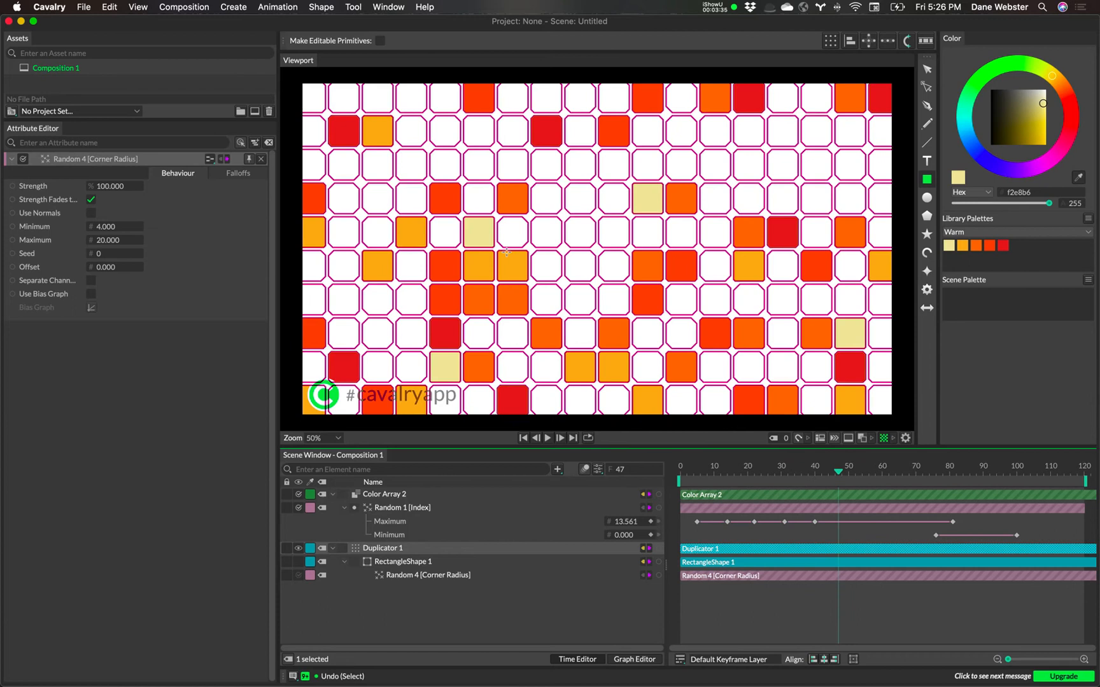
pyautogui.moveTo(837, 475); pyautogui.dragTo(866, 489)
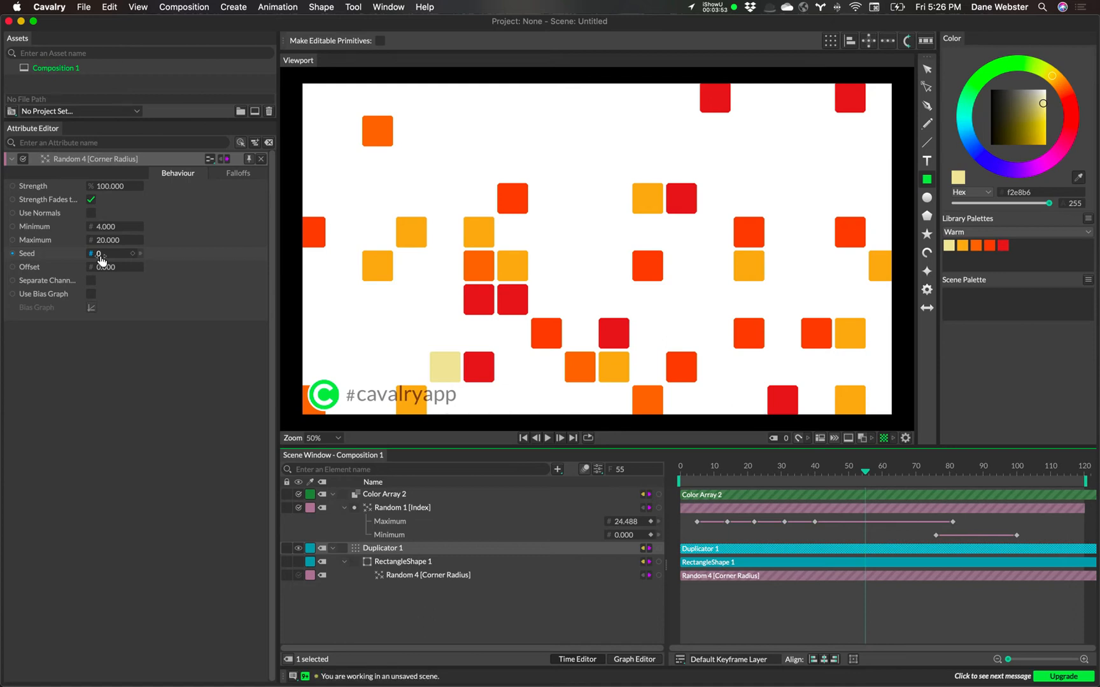
# Set the seed of the corner radius Random behaviour to 10.
pyautogui.click(100, 255)
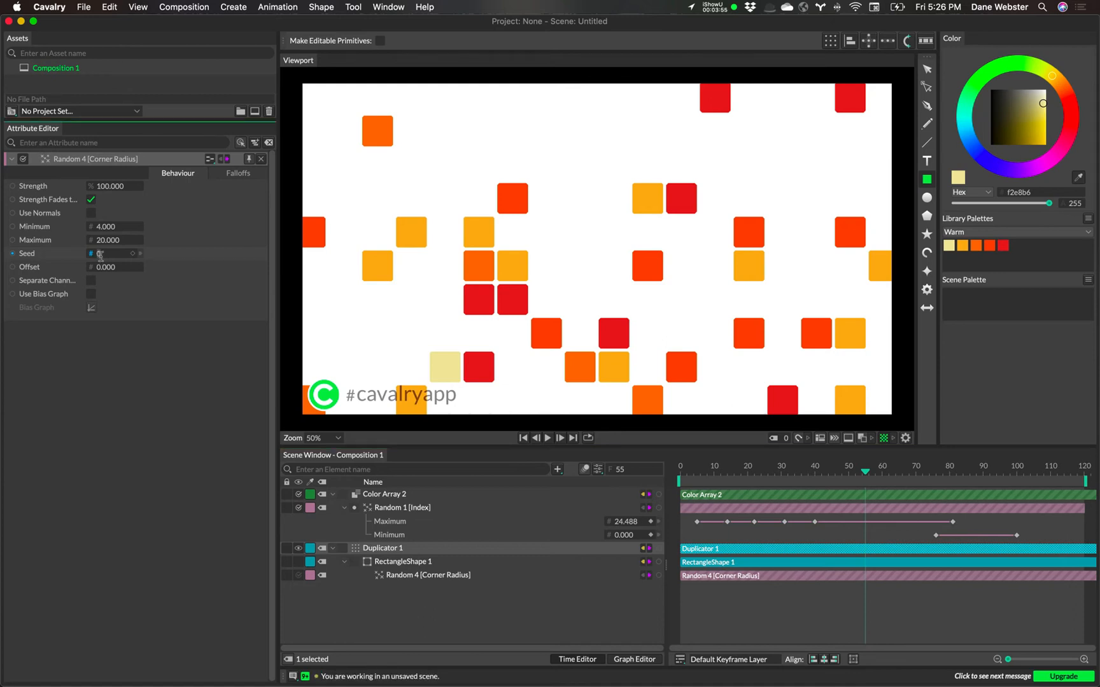
pyautogui.write('10')
pyautogui.moveTo(866, 475)
pyautogui.mouseDown()
pyautogui.moveTo(743, 483)
pyautogui.moveTo(936, 478)
pyautogui.moveTo(875, 481)
pyautogui.mouseUp()
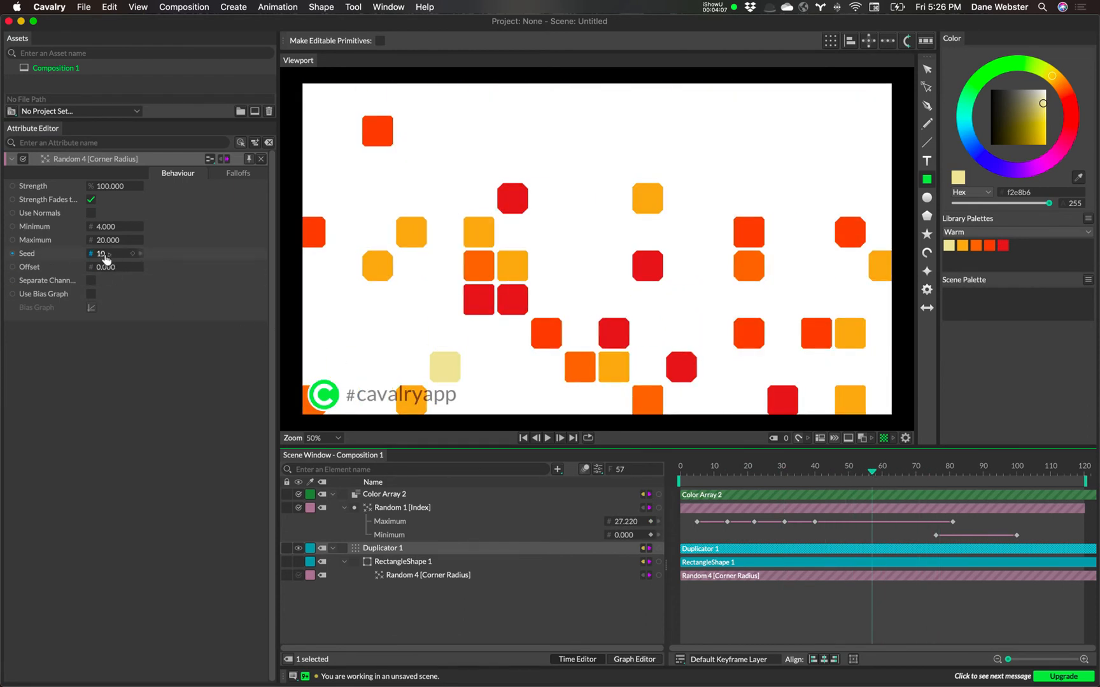
# Set the seed of the Random 1 [Index] behaviour to 6 and preview the animation through frame 103.
pyautogui.click(389, 510)
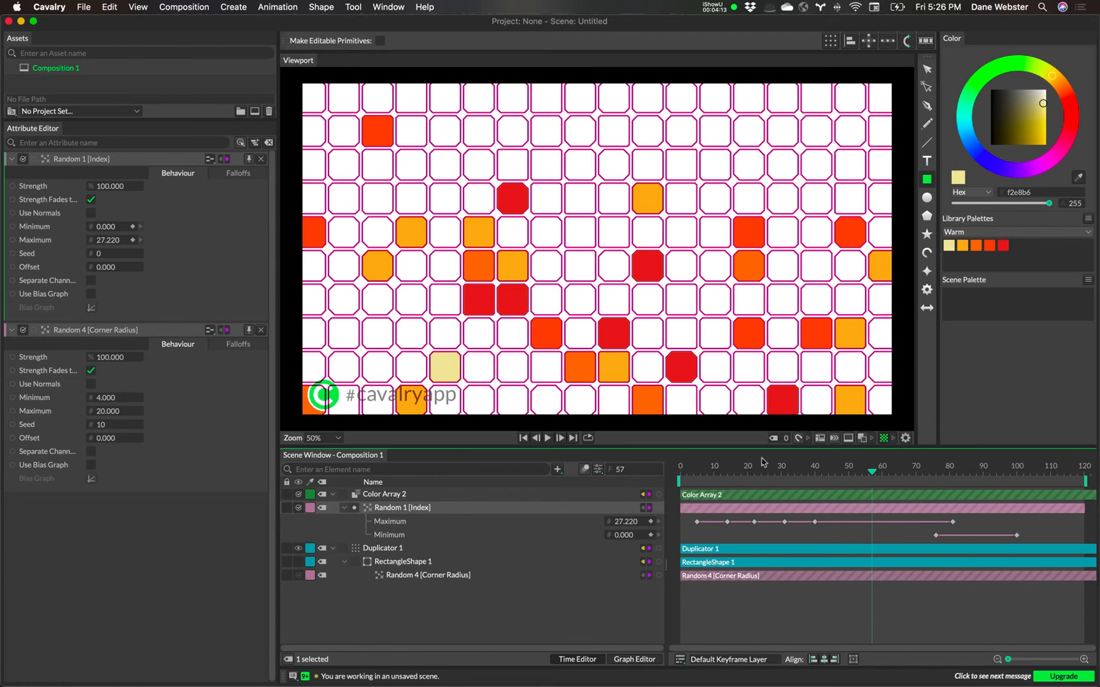
pyautogui.moveTo(872, 474)
pyautogui.mouseDown()
pyautogui.moveTo(816, 476)
pyautogui.moveTo(884, 476)
pyautogui.moveTo(874, 476)
pyautogui.mouseUp()
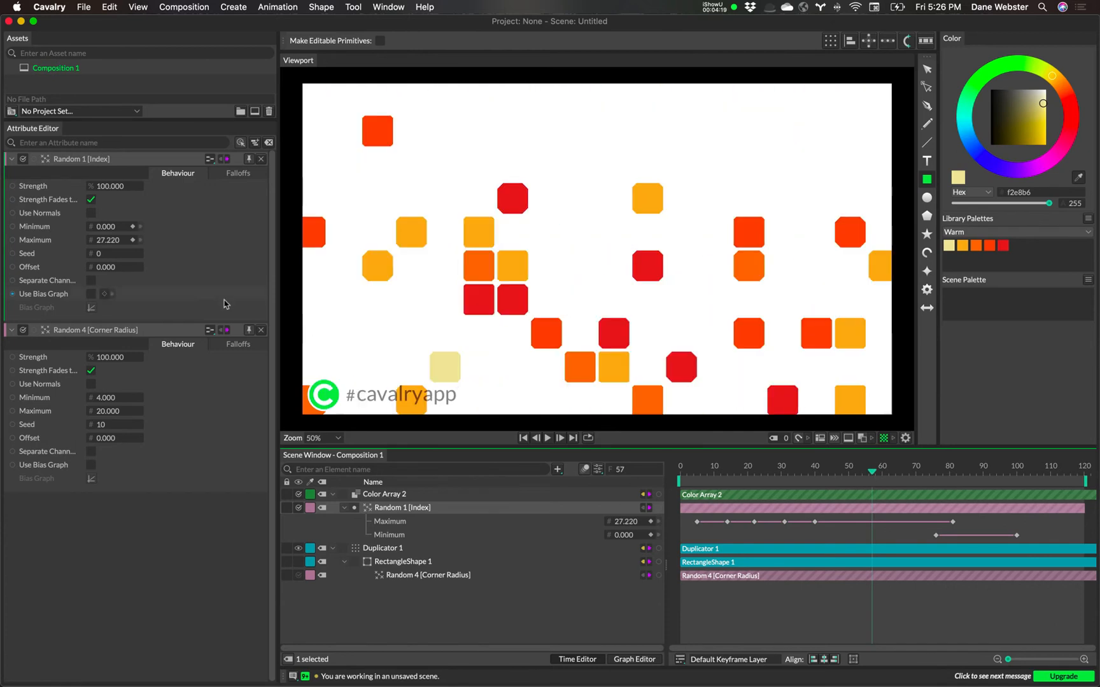
pyautogui.moveTo(100, 256); pyautogui.dragTo(237, 241)
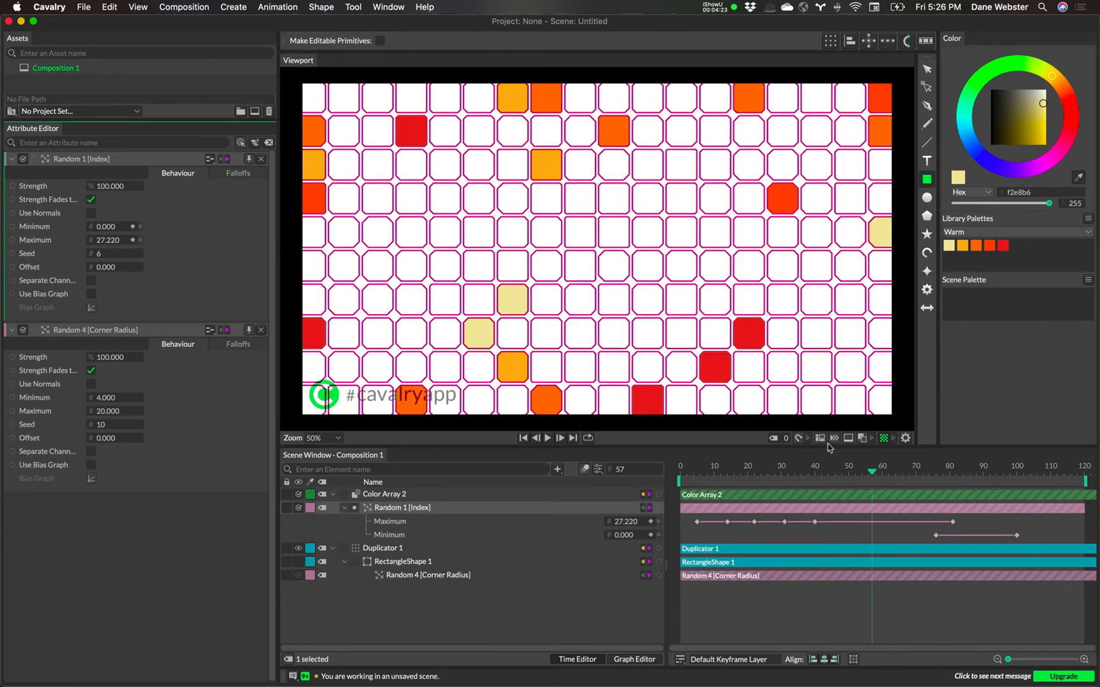
pyautogui.moveTo(872, 475); pyautogui.dragTo(1026, 456)
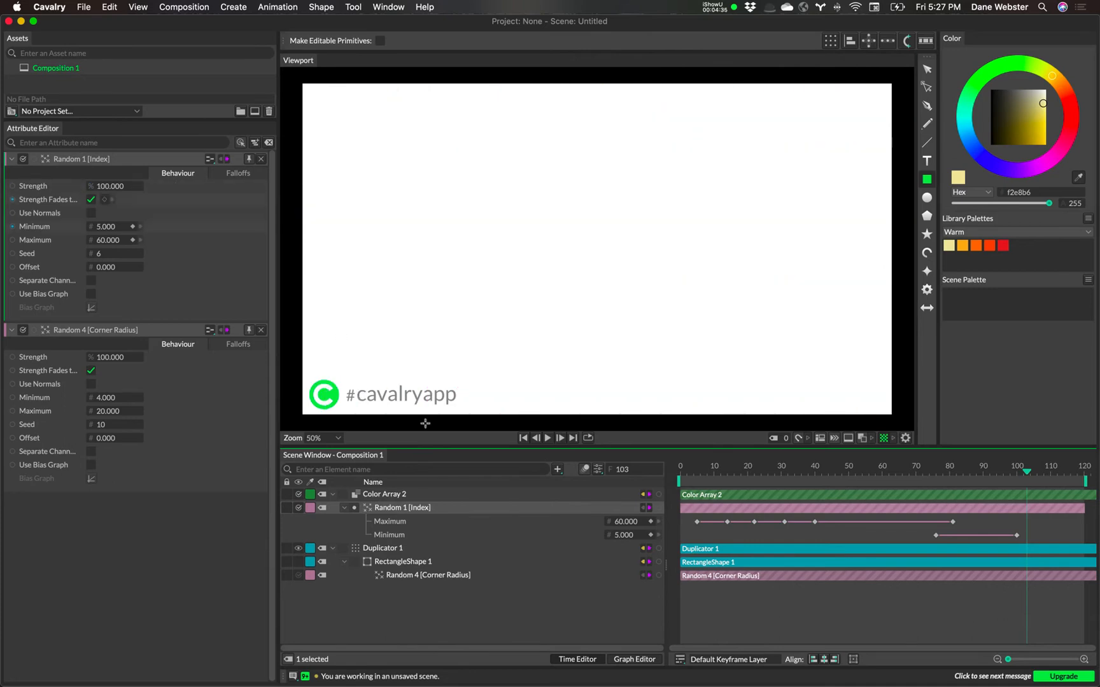
# Examine the attributes of Color Array 2 and clear all loaded elements from the Attribute Editor.
pyautogui.click(389, 494)
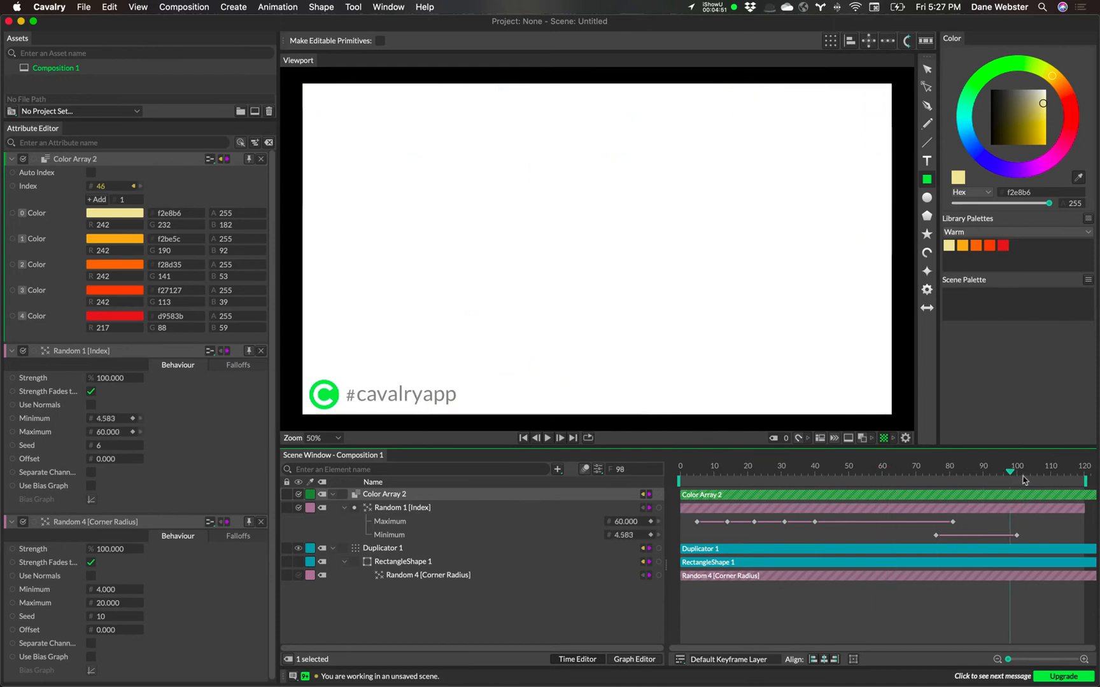
pyautogui.click(261, 158)
pyautogui.click(261, 158)
pyautogui.click(261, 158)
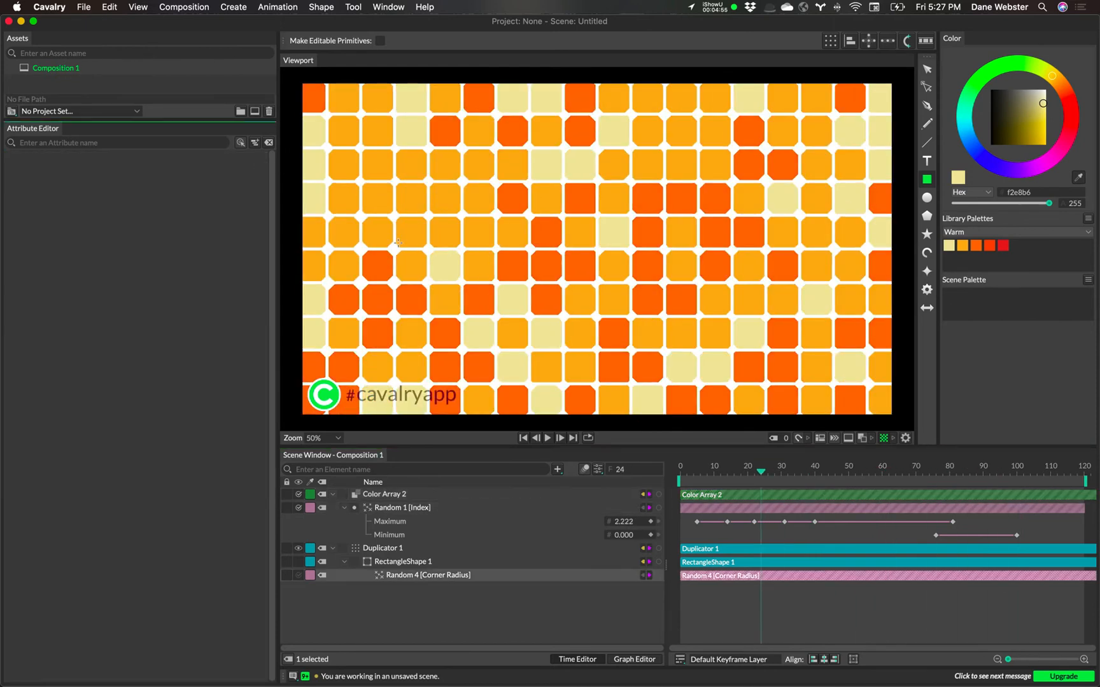
# Try a star shape with a radius of 51 under the rectangle and inspect Duplicator 1's input shapes.
pyautogui.click(927, 234)
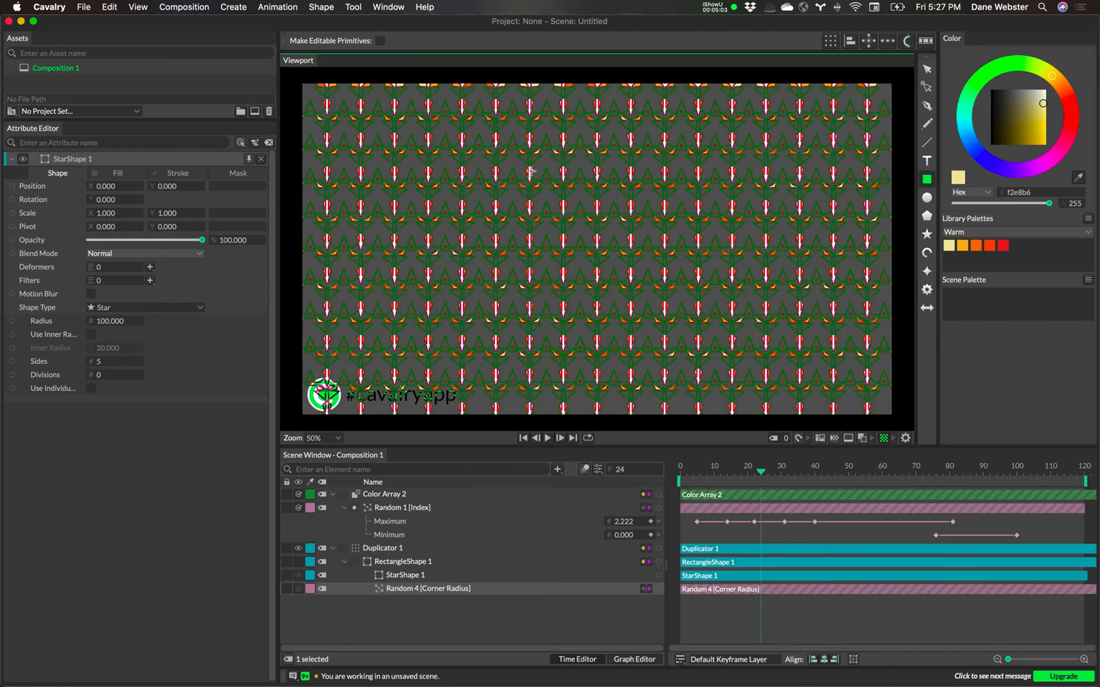
pyautogui.moveTo(109, 327); pyautogui.dragTo(79, 332)
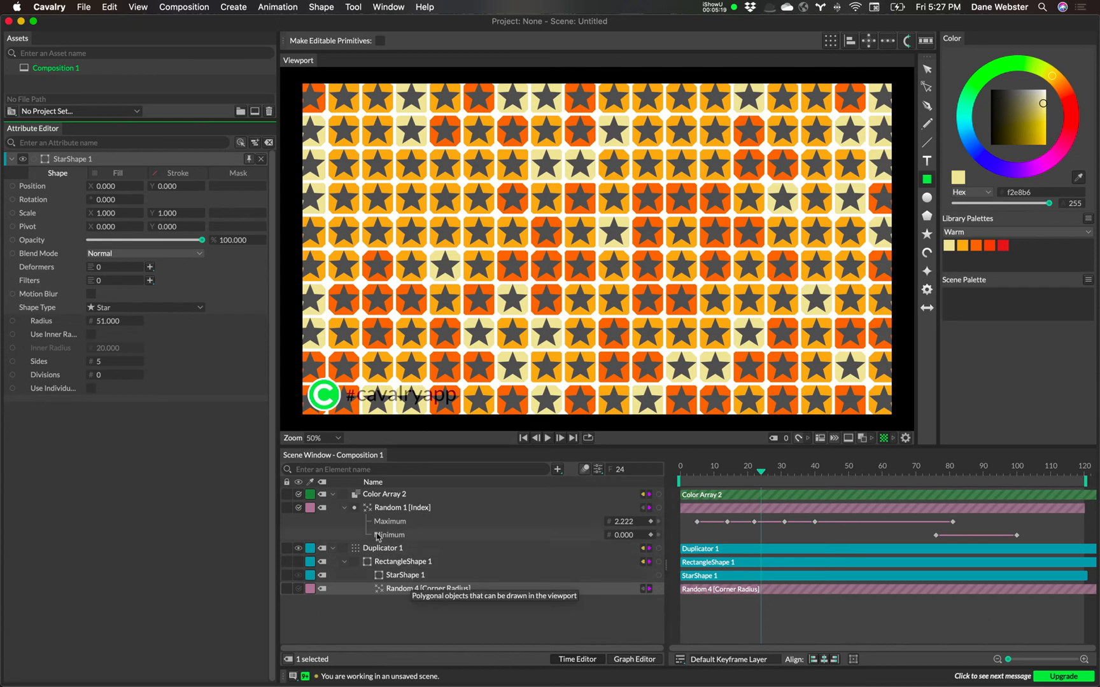
pyautogui.click(388, 551)
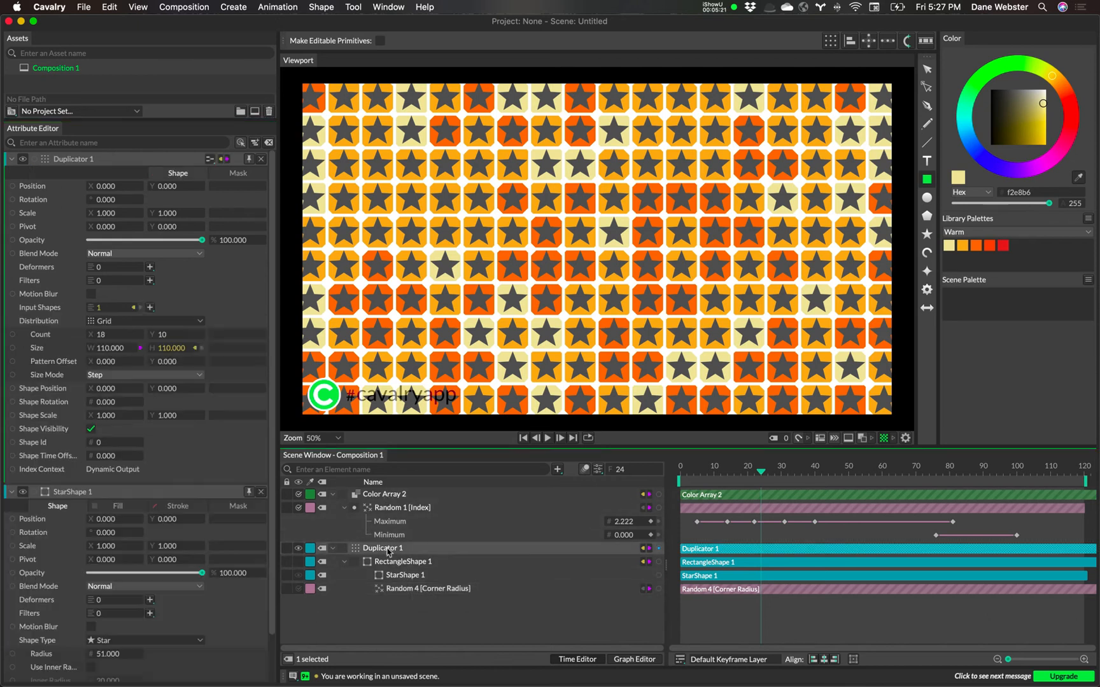
pyautogui.click(133, 310)
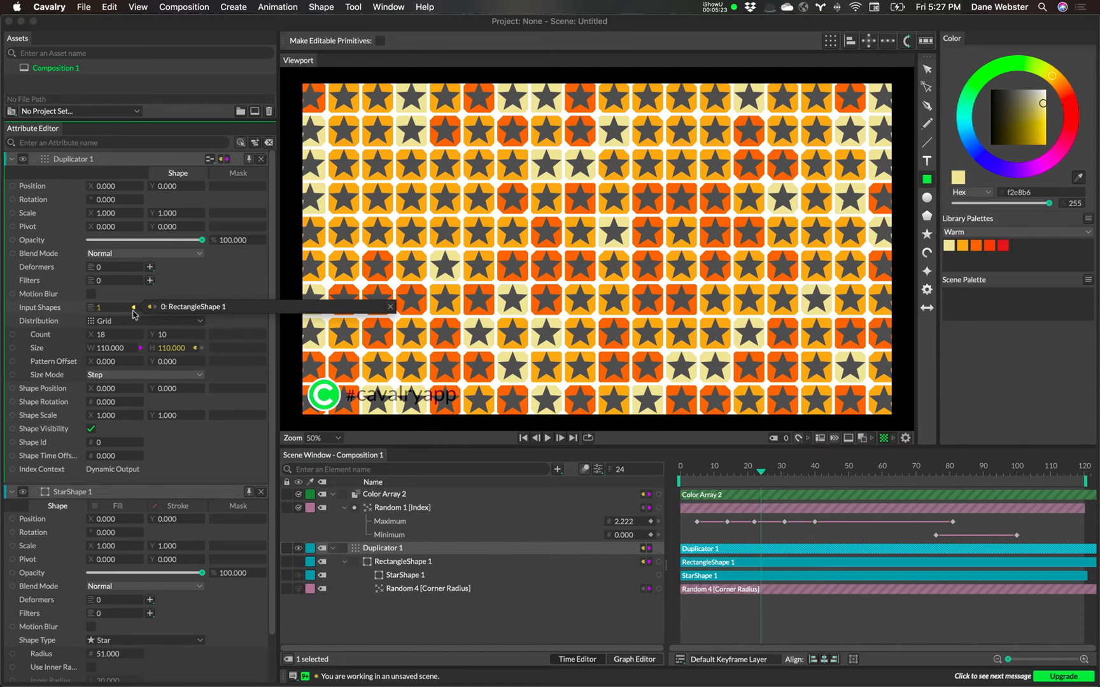
# Remove the trial star shape from the rectangle and clear the selection.
pyautogui.click(432, 630)
pyautogui.press('super+z')
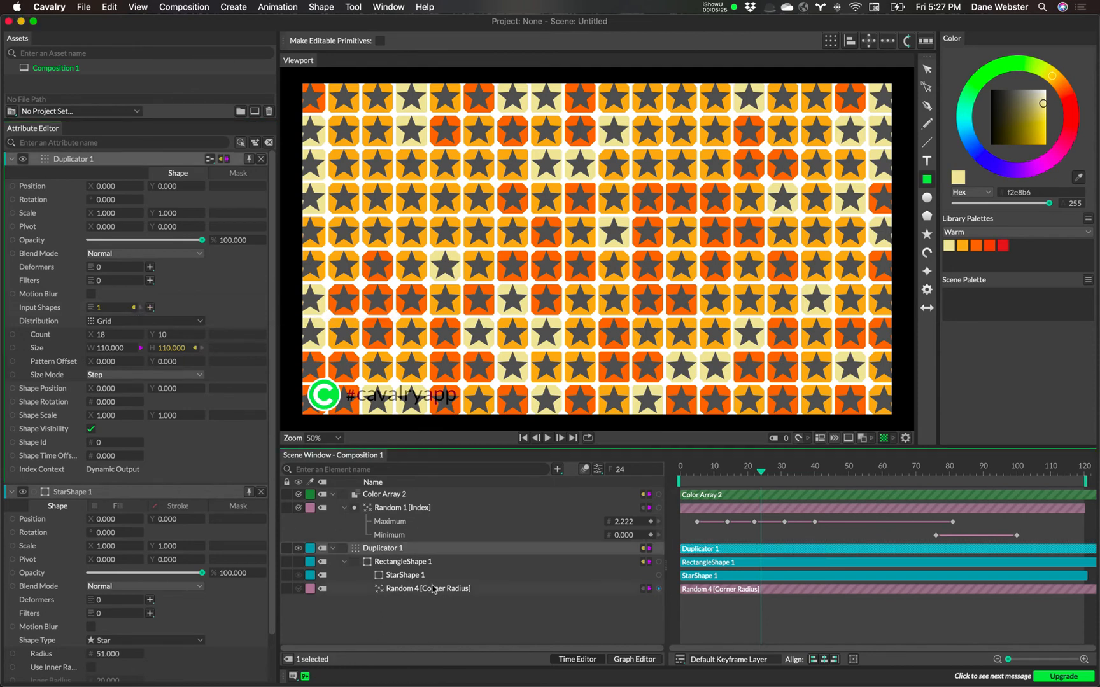
pyautogui.click(432, 589)
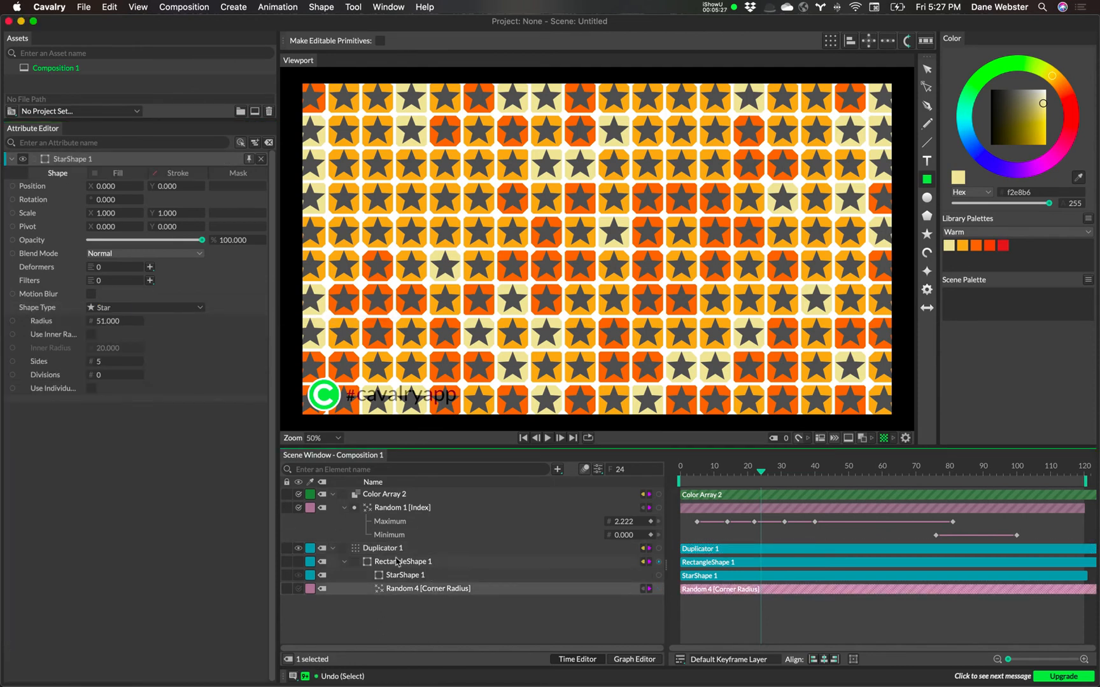
pyautogui.press('BackSpace')
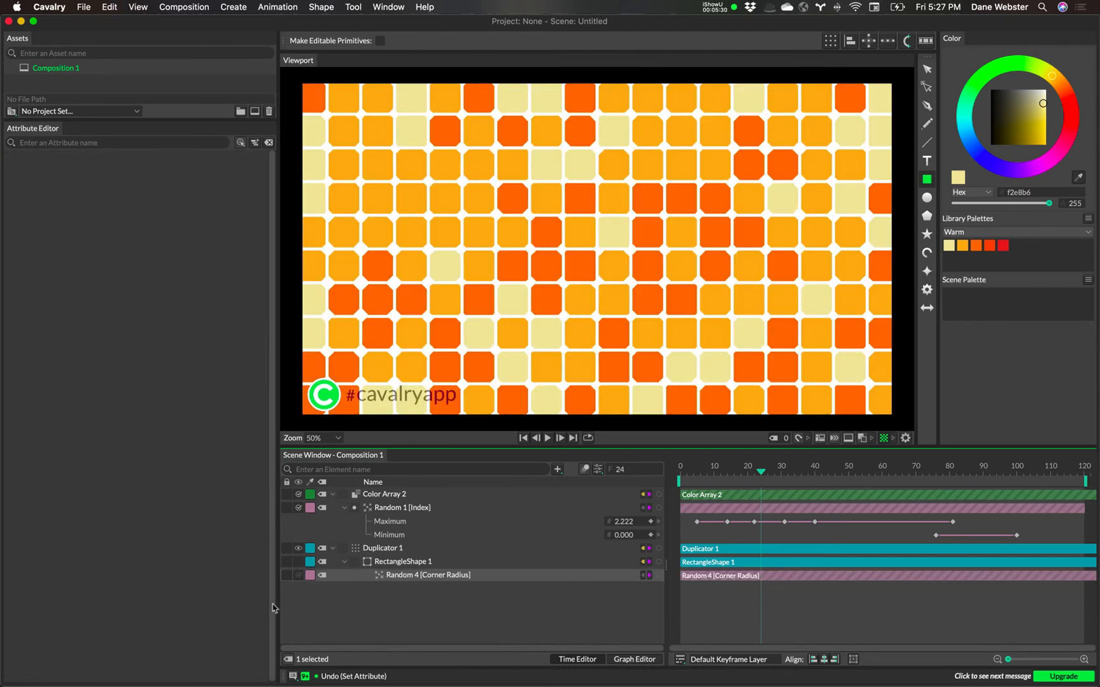
pyautogui.click(337, 614)
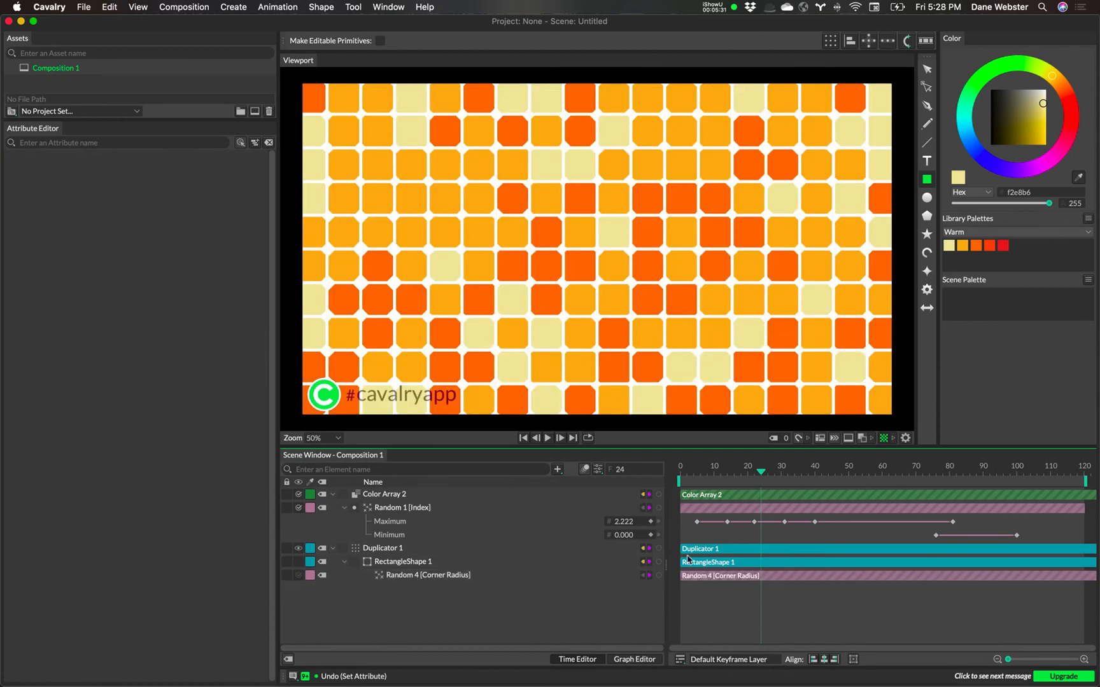
# Create a star shape with a radius of 65 and connect it to Duplicator 1's input shapes.
pyautogui.click(928, 235)
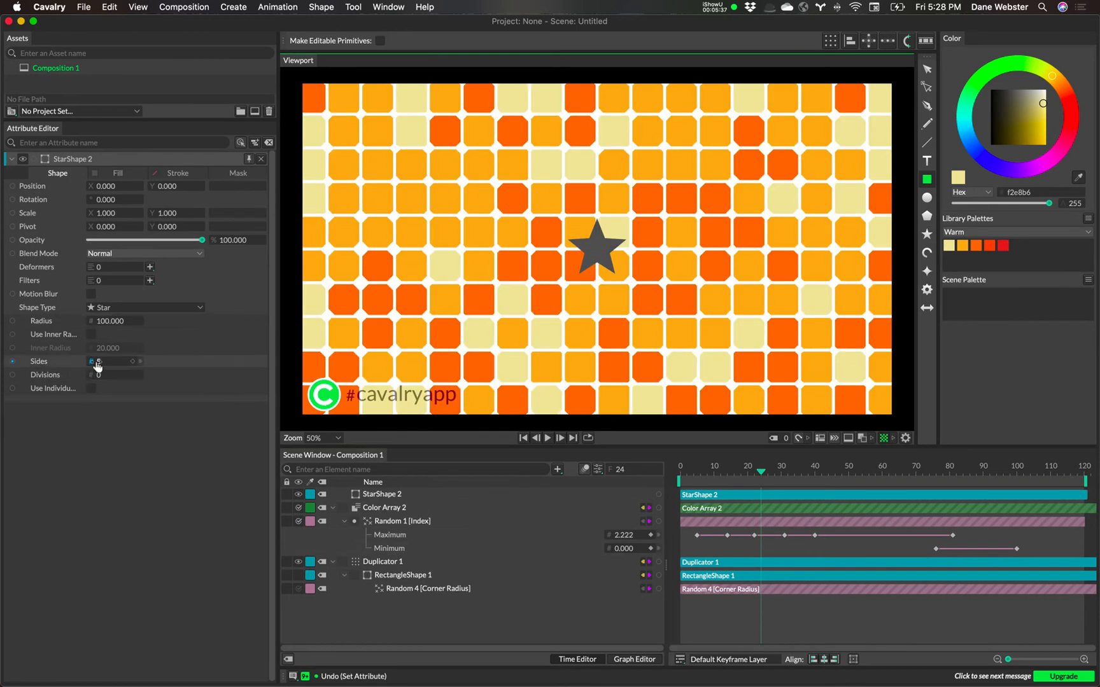
pyautogui.moveTo(115, 322); pyautogui.dragTo(93, 328)
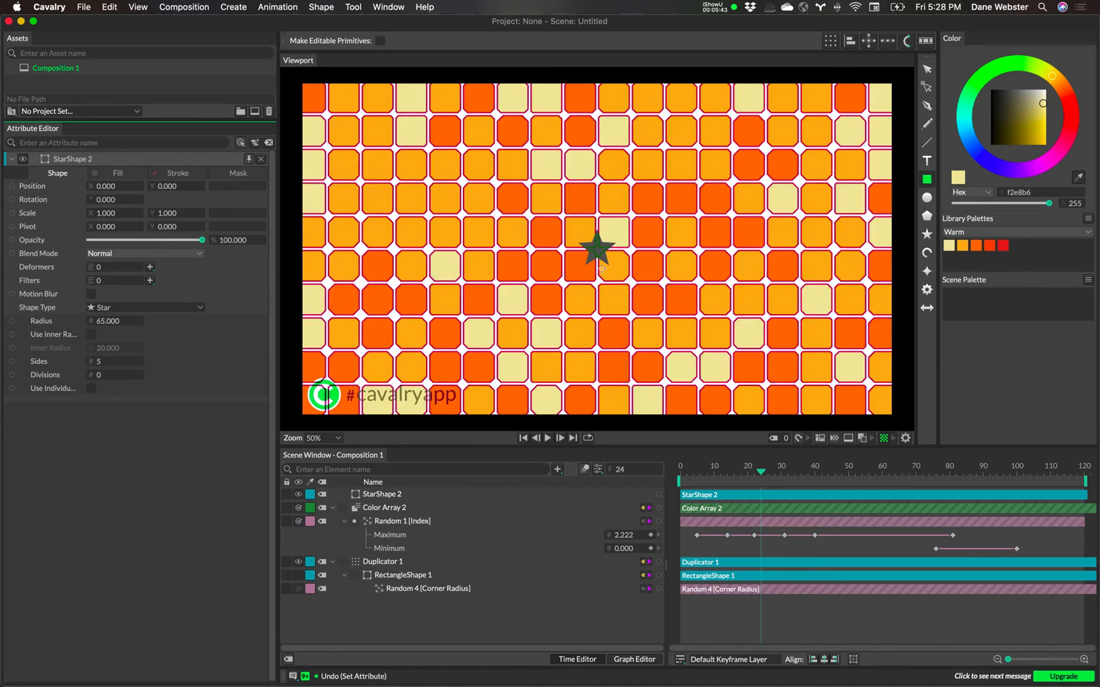
pyautogui.click(382, 563)
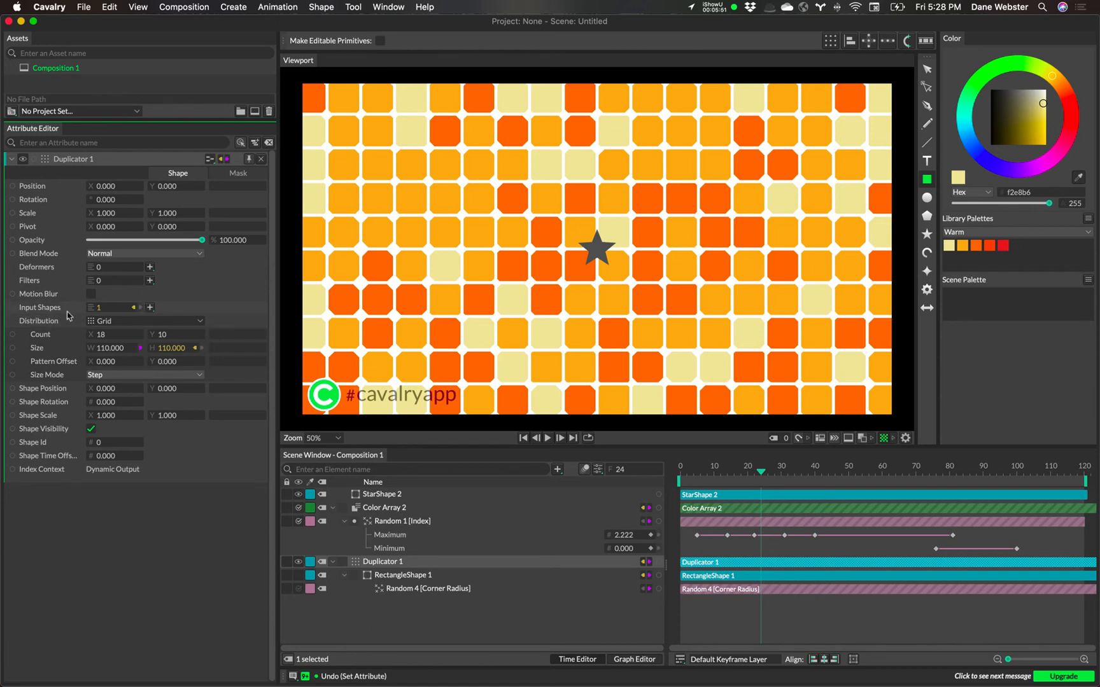
pyautogui.click(134, 308)
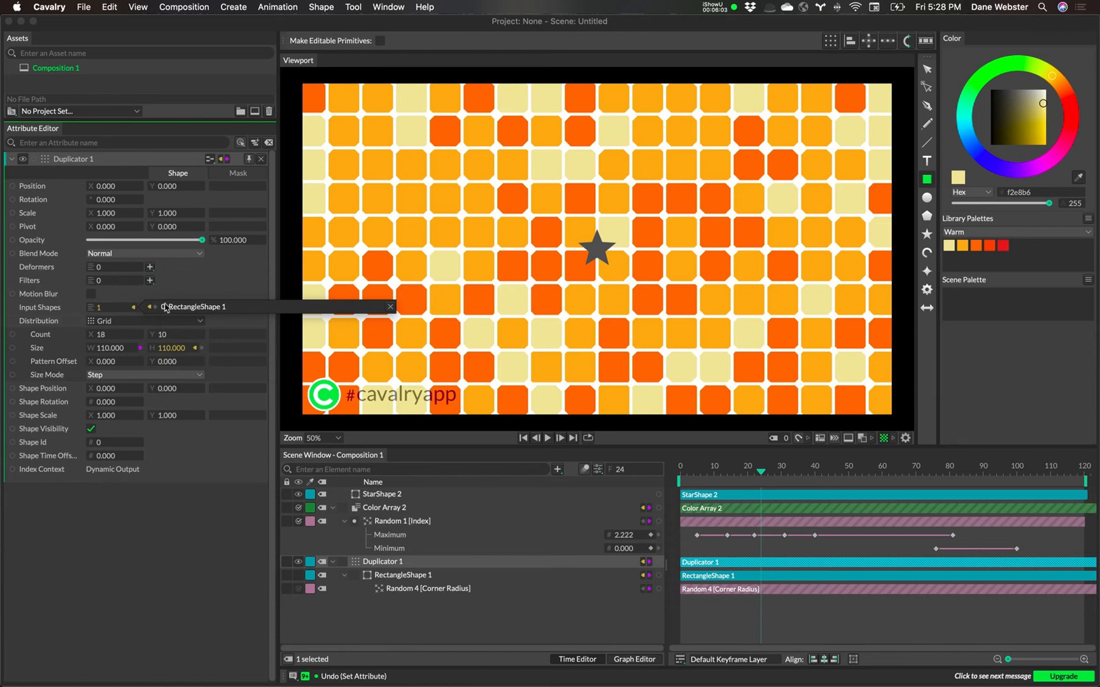
pyautogui.click(185, 526)
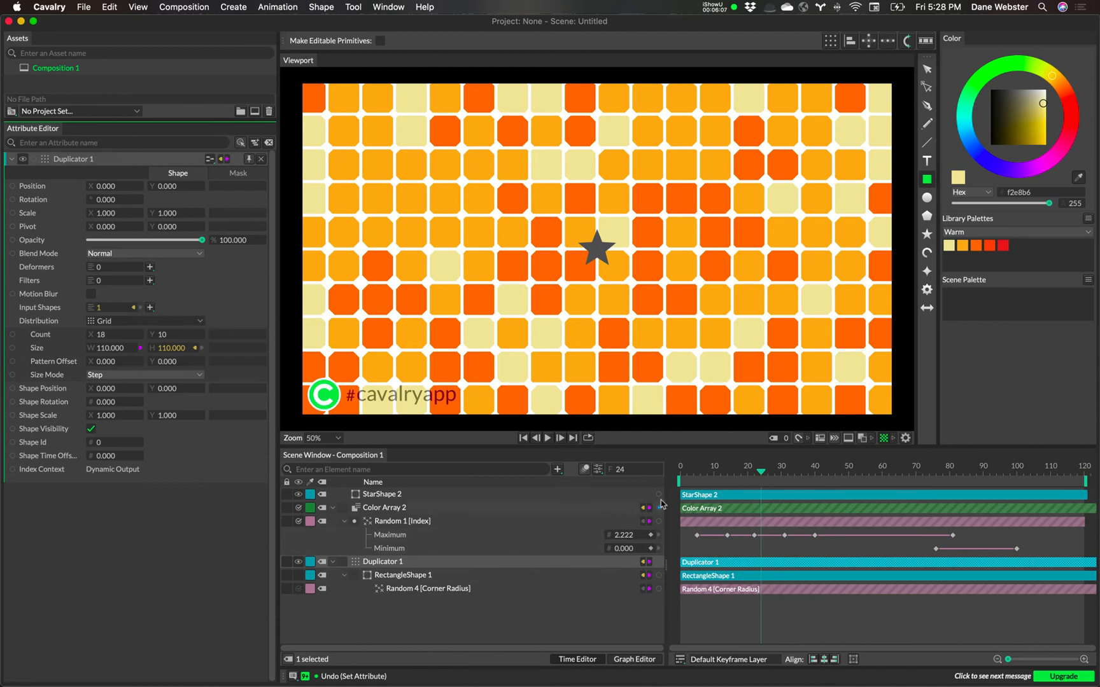
pyautogui.moveTo(660, 501); pyautogui.dragTo(121, 312)
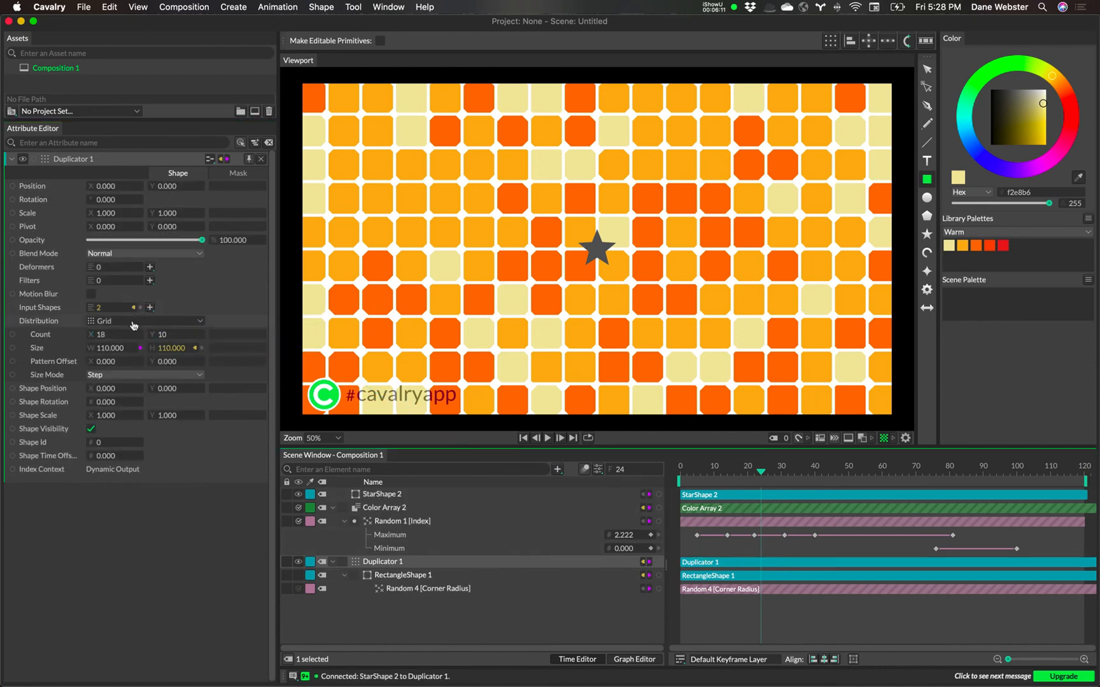
pyautogui.click(135, 309)
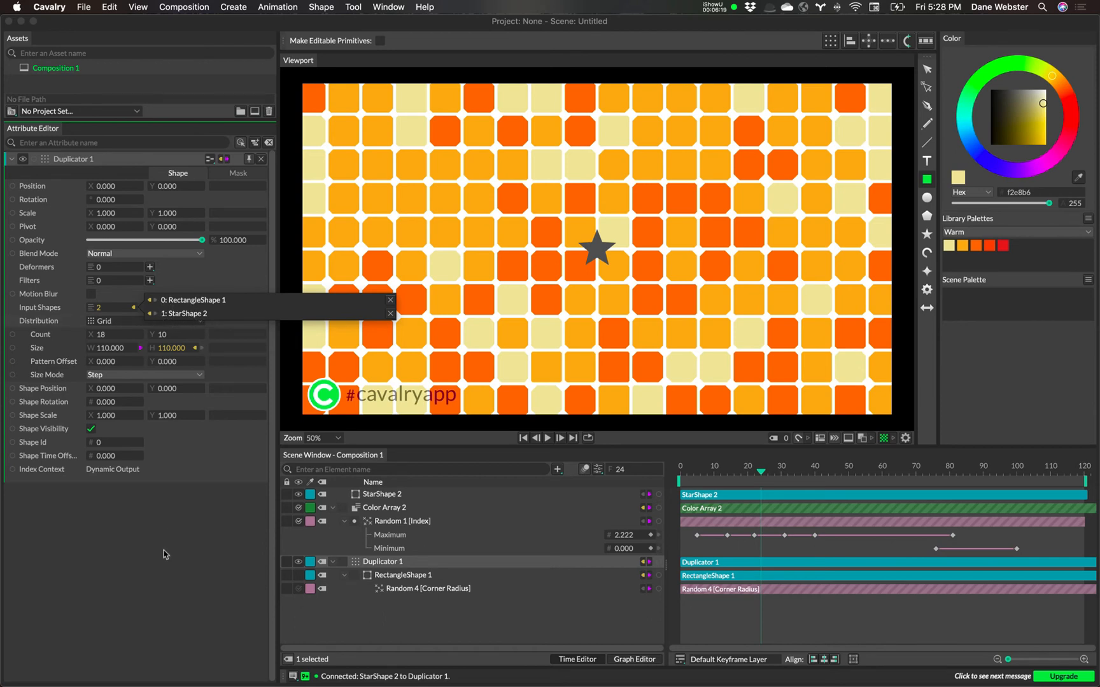
pyautogui.click(36, 453)
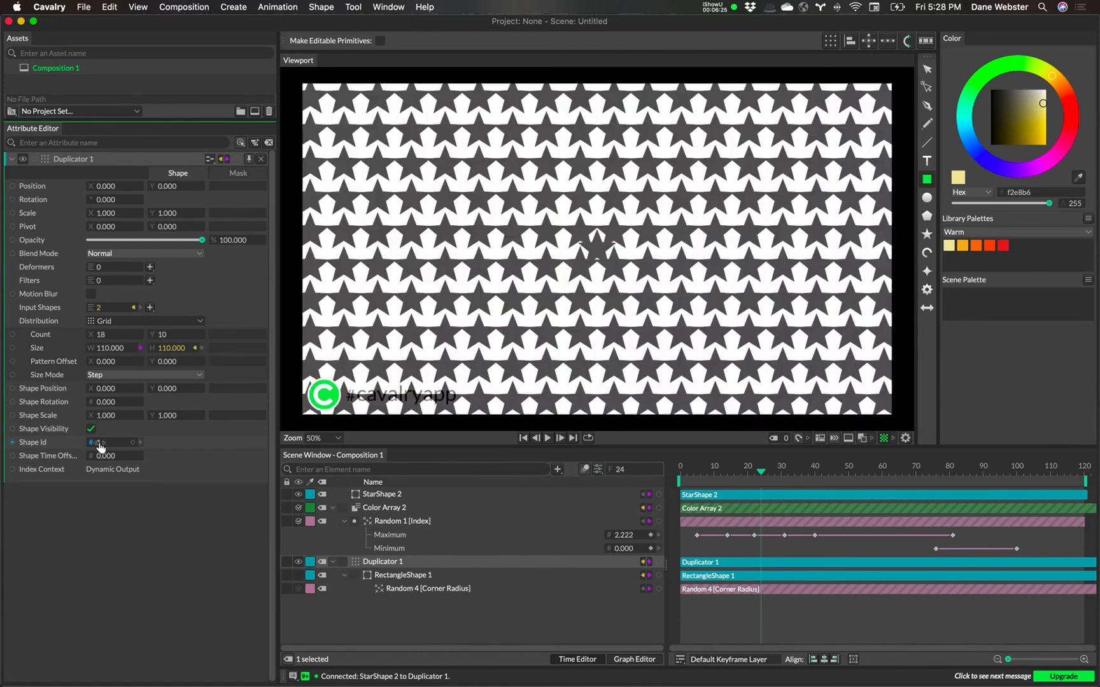
# Try a Shape Id of 1 on Duplicator 1 so the grid duplicates the star.
pyautogui.moveTo(99, 443); pyautogui.dragTo(100, 444)
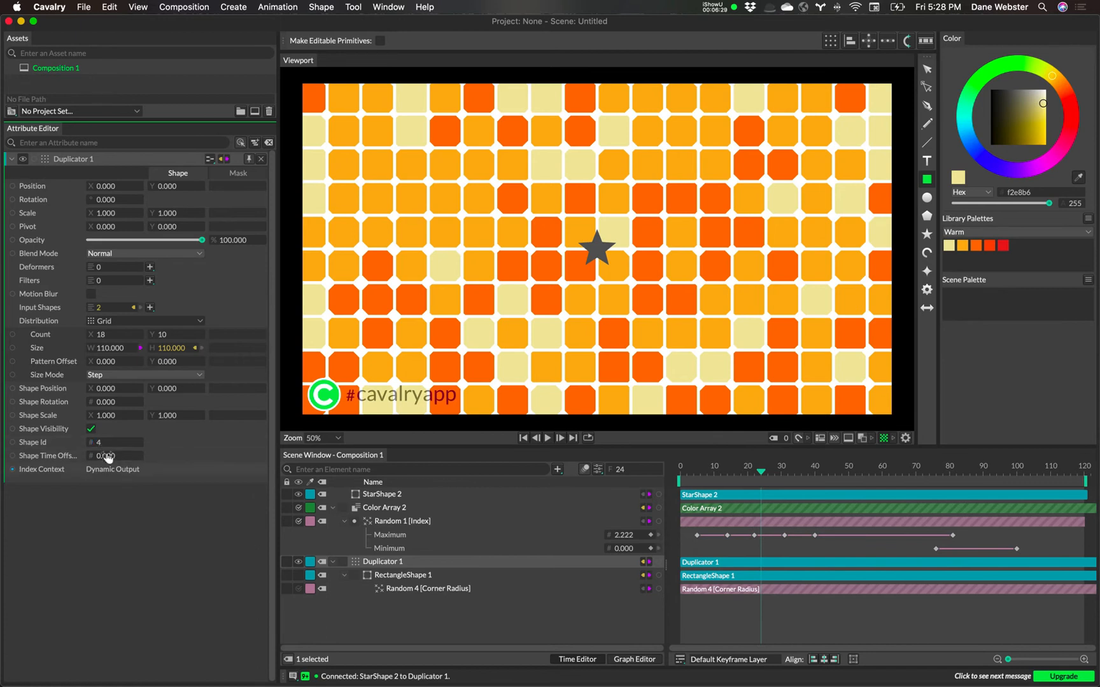
pyautogui.doubleClick(97, 443)
pyautogui.write('1')
pyautogui.press('Return')
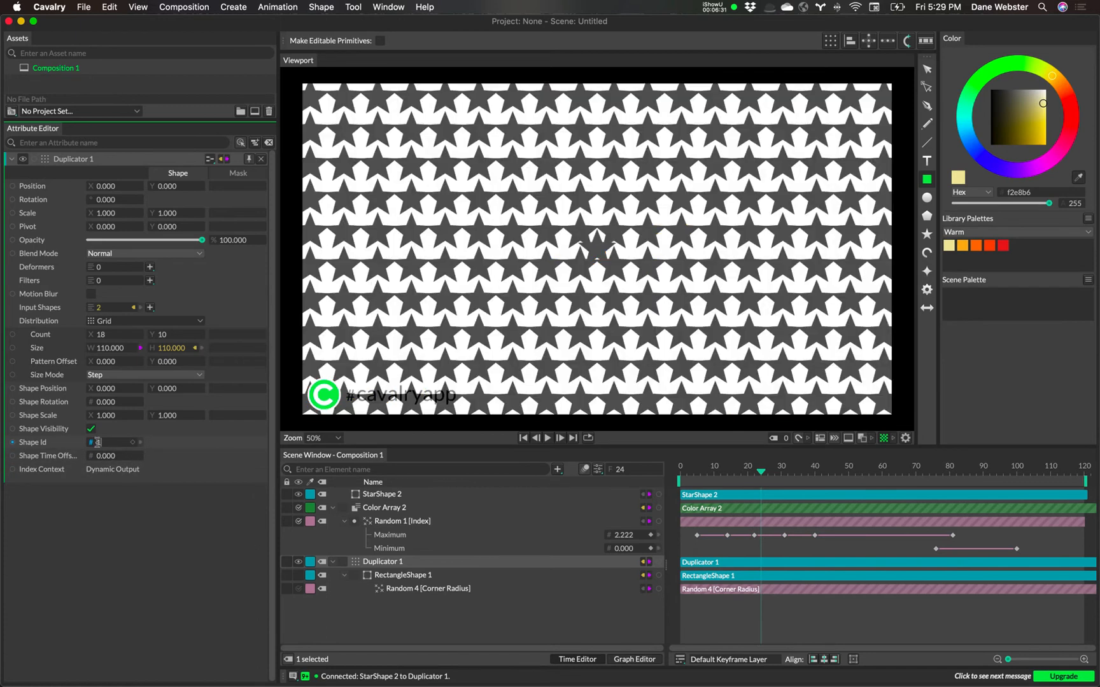
# Hide the original StarShape 2 and set its radius to 55.
pyautogui.click(299, 496)
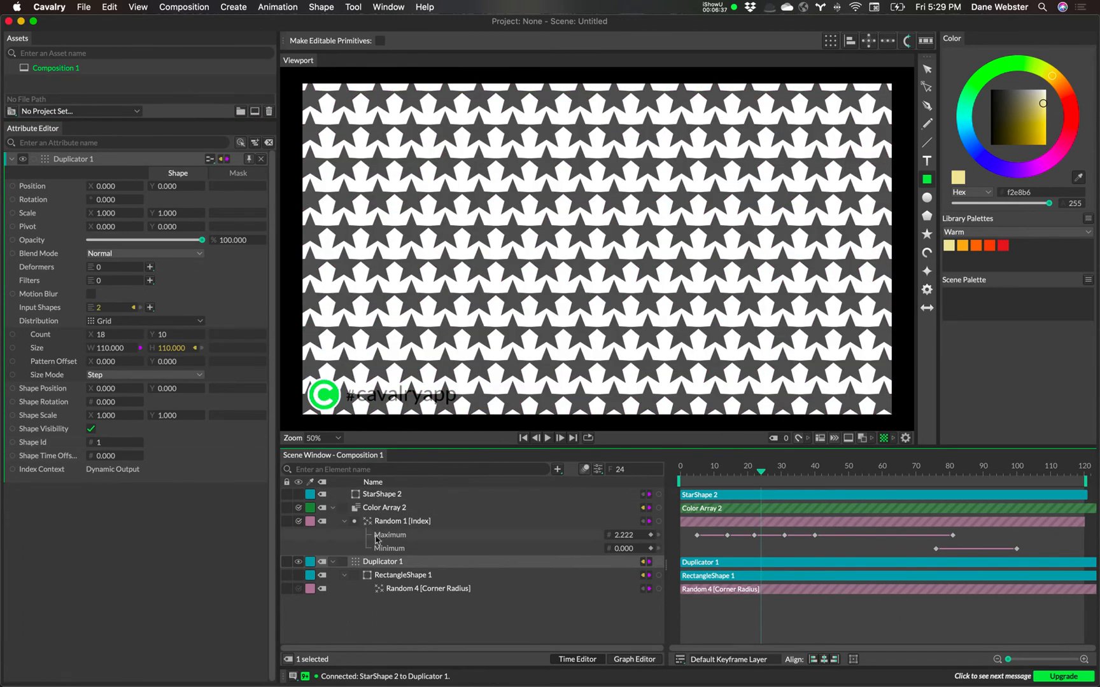
pyautogui.click(393, 499)
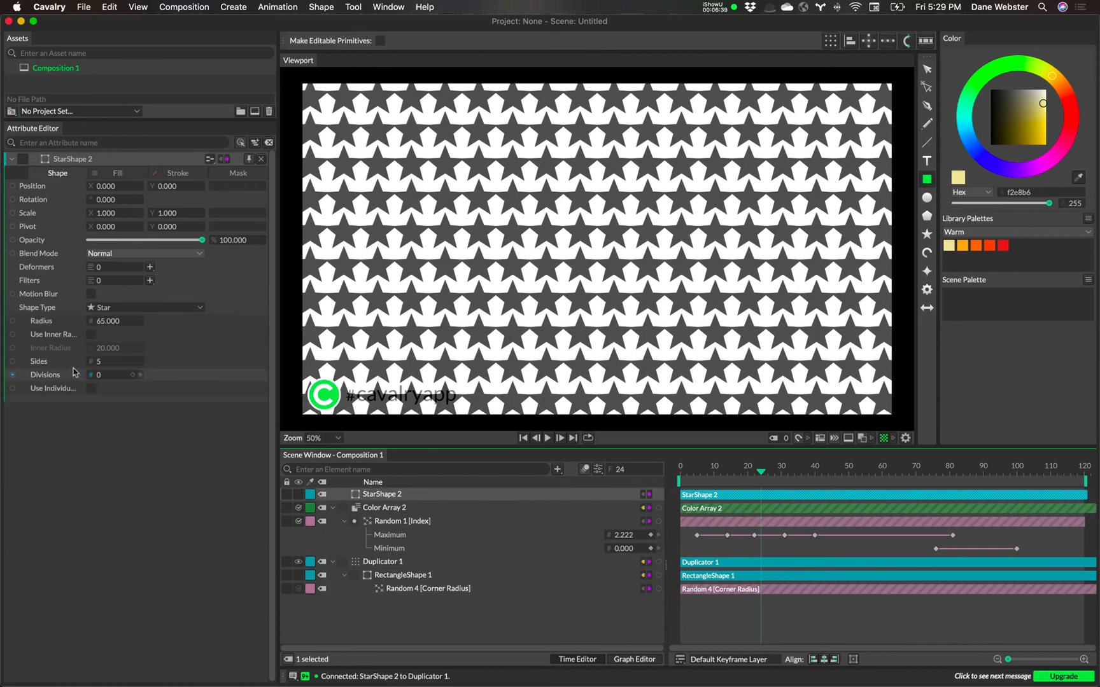
pyautogui.moveTo(106, 325); pyautogui.dragTo(101, 325)
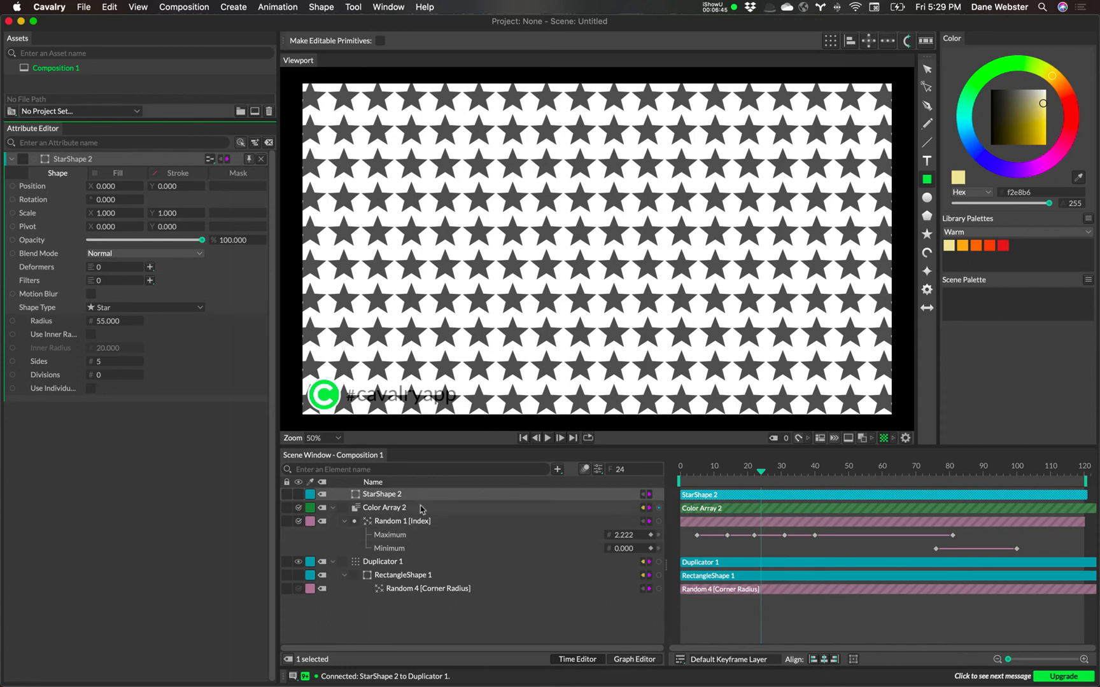
# Set Duplicator 1's Shape Id to 0 and add a Random behaviour to that attribute.
pyautogui.click(390, 563)
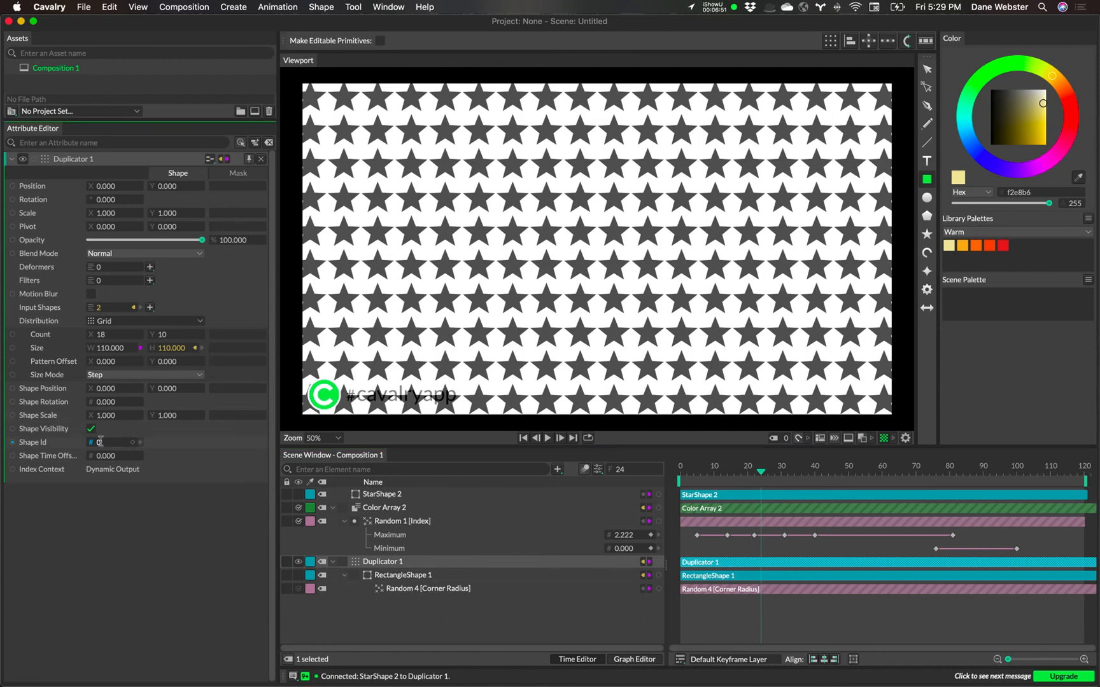
pyautogui.press('Return')
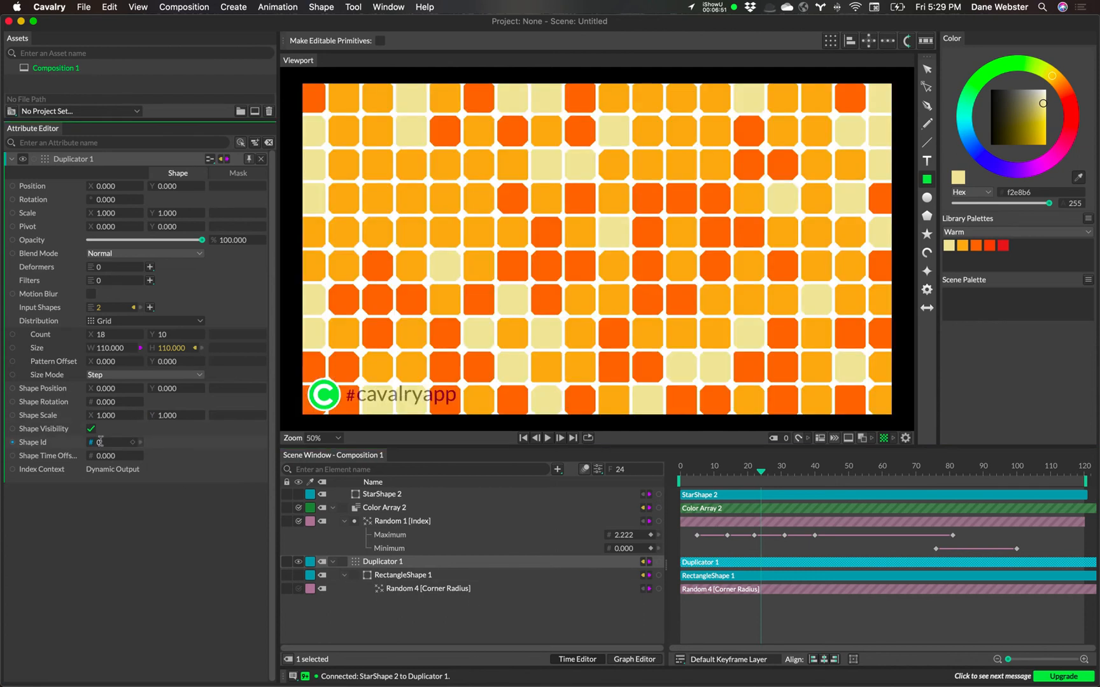
pyautogui.rightClick(42, 445)
pyautogui.moveTo(88, 473)
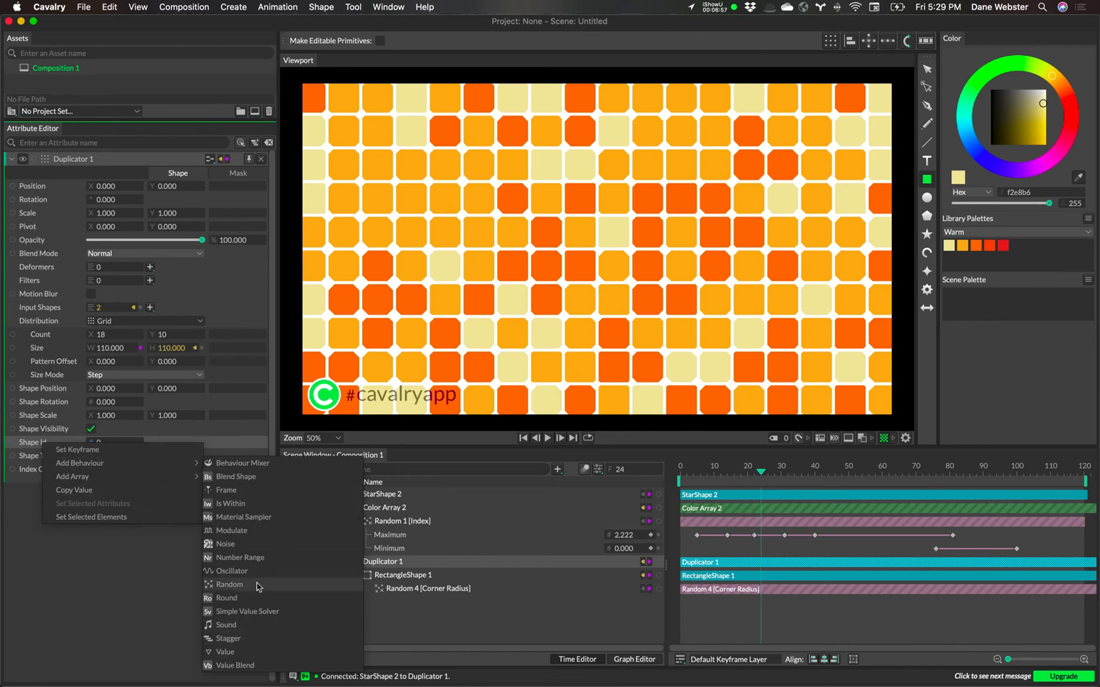
pyautogui.click(230, 584)
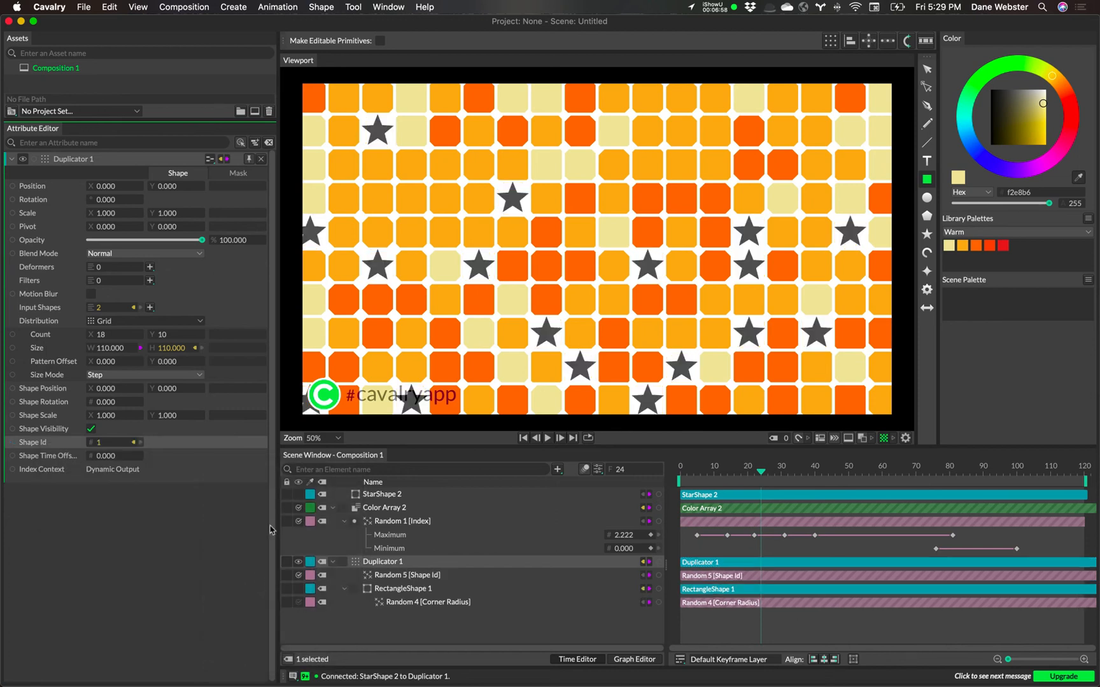
# Set the maximum of the Random behaviour on Duplicator 1's Shape Id to 1.
pyautogui.click(134, 443)
pyautogui.click(205, 444)
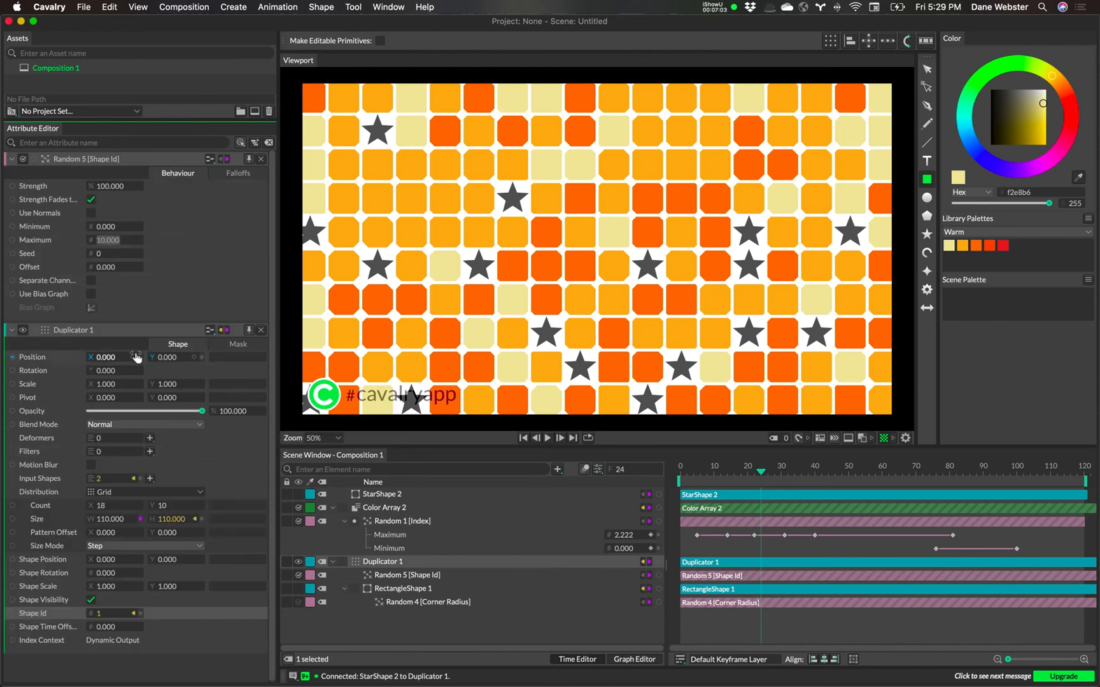
pyautogui.write('1')
pyautogui.press('Return')
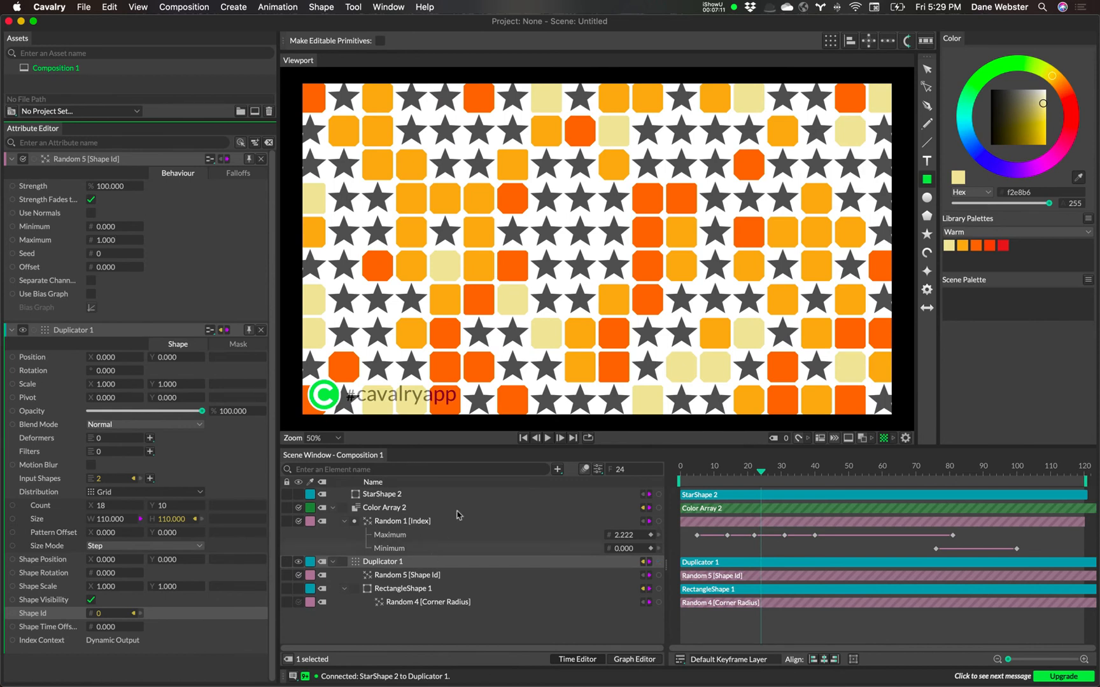
# Add a Random behaviour to the Sides attribute of StarShape 2.
pyautogui.click(385, 496)
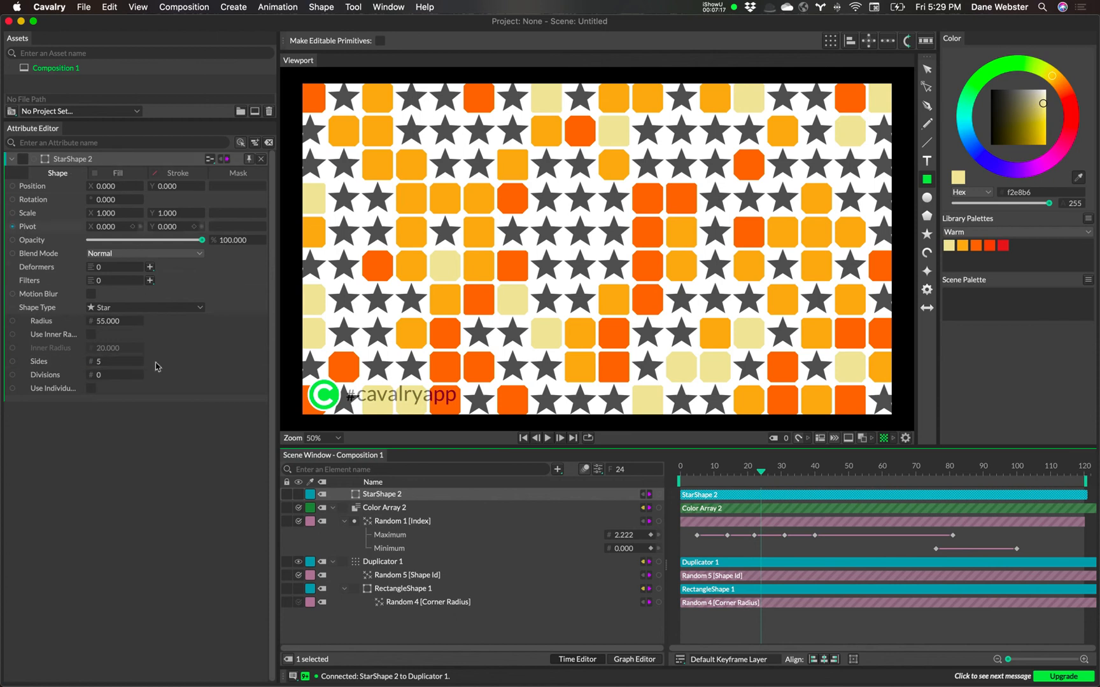
pyautogui.rightClick(59, 364)
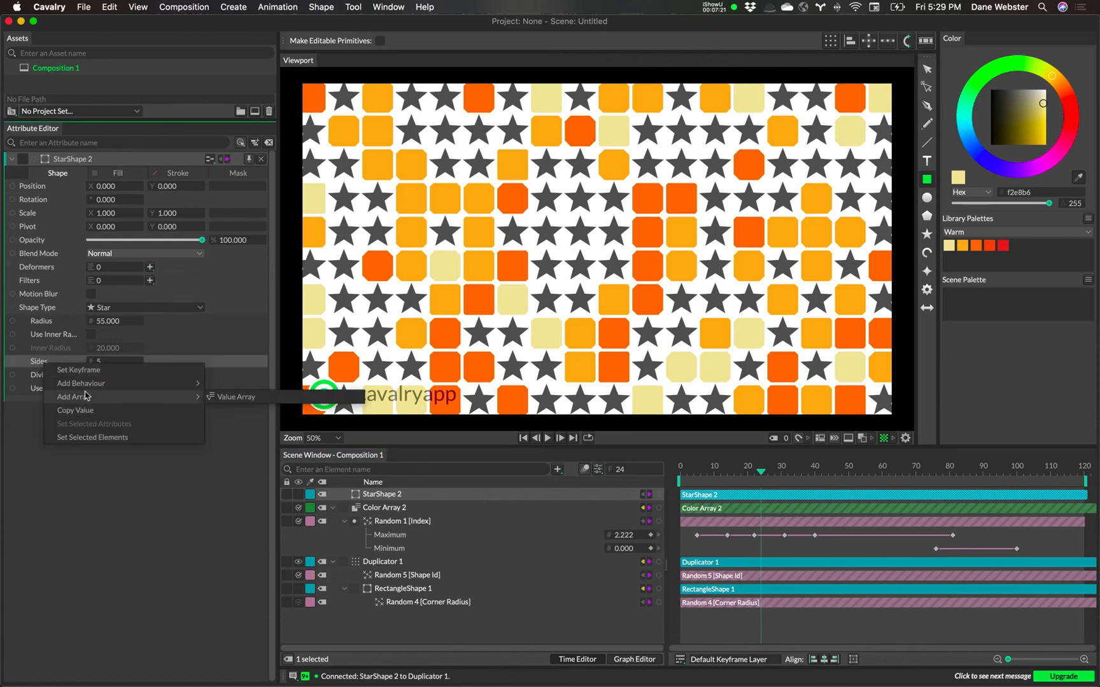
pyautogui.moveTo(86, 390)
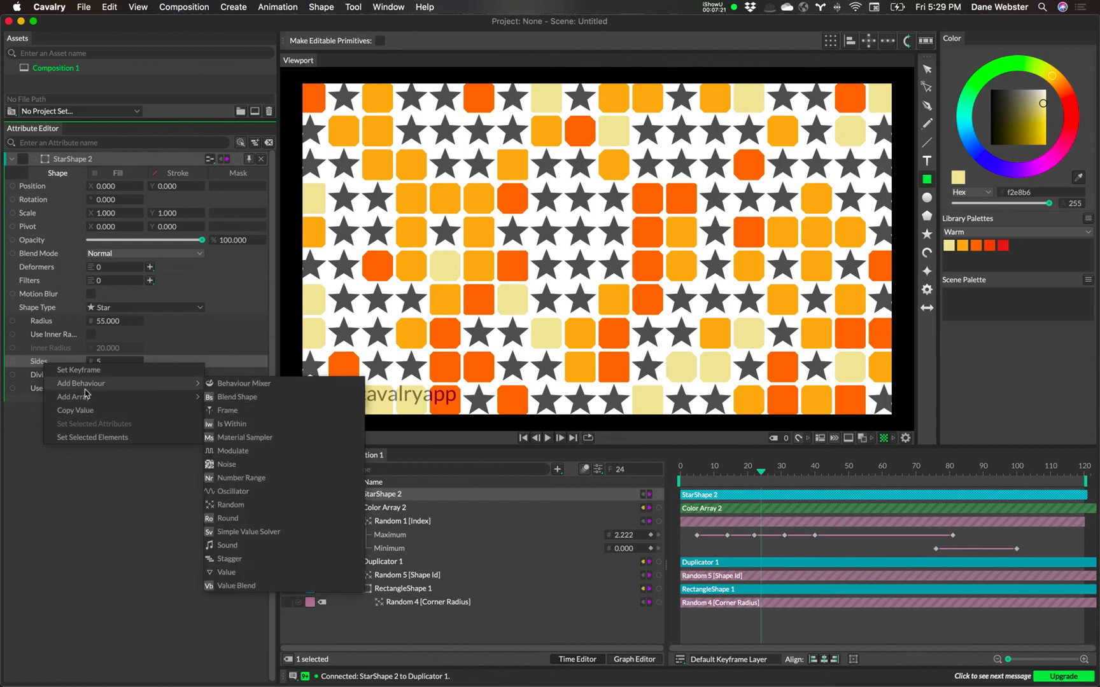
pyautogui.click(253, 508)
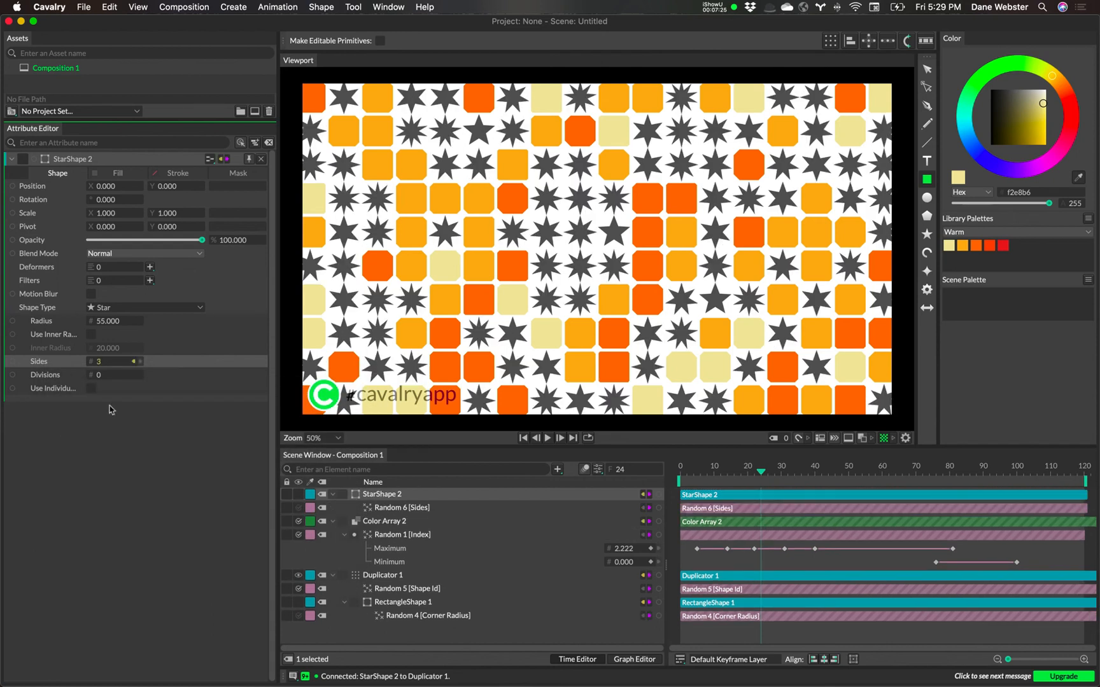
# Set the maximum of the star's Random sides behaviour to 6.
pyautogui.click(395, 509)
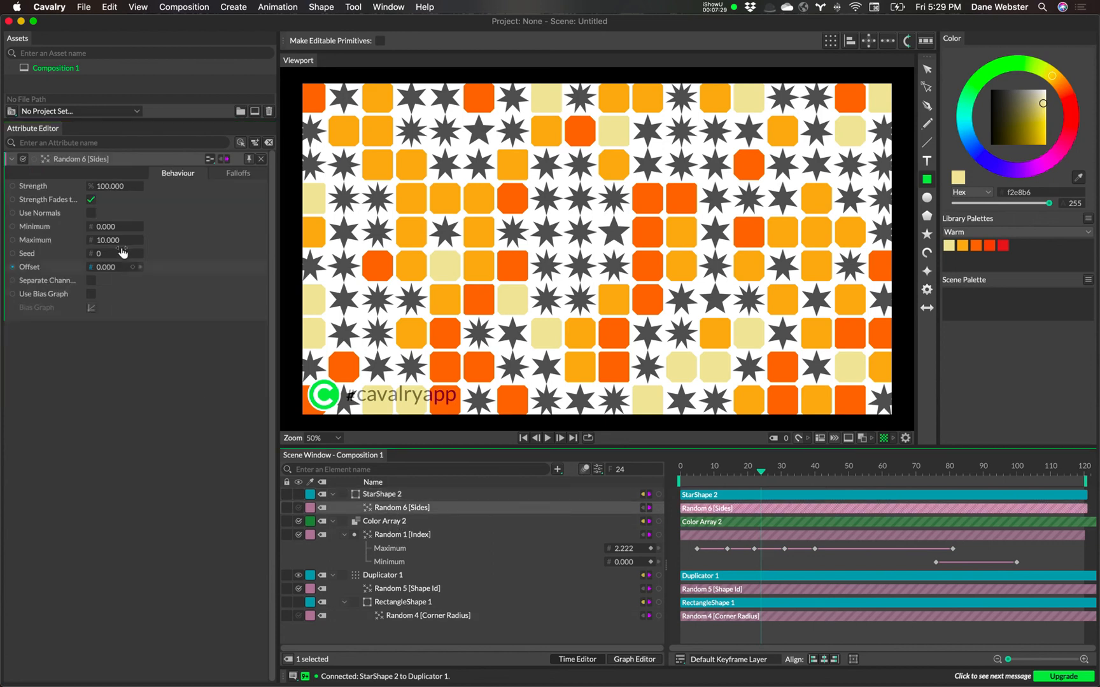
pyautogui.click(101, 242)
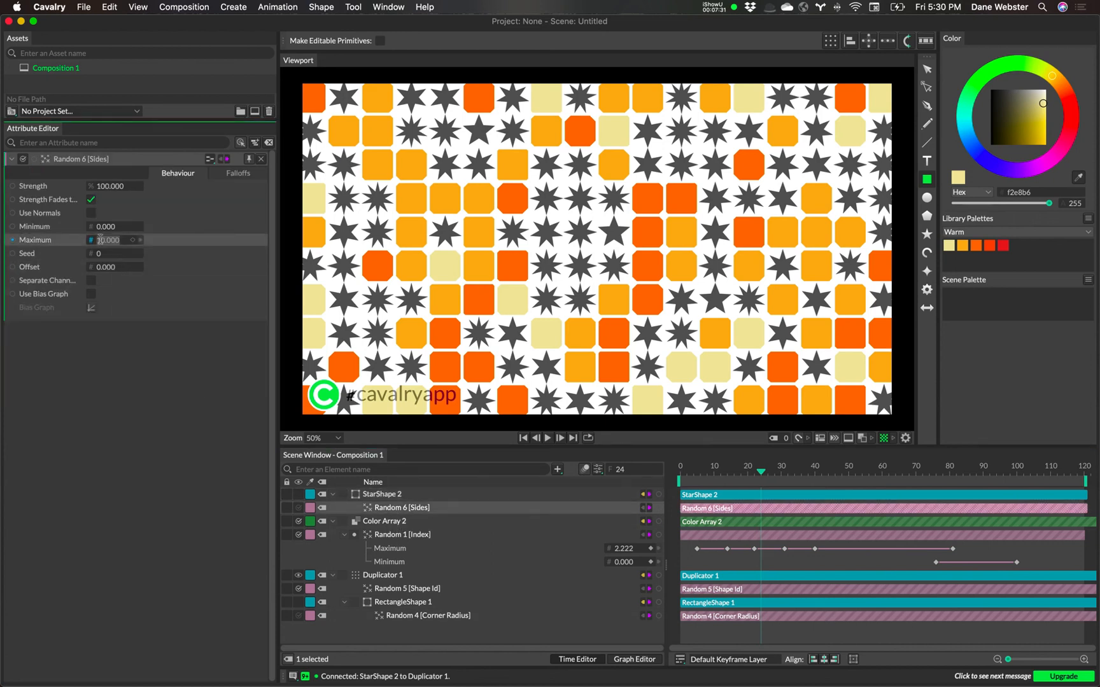
pyautogui.write('6')
pyautogui.press('Return')
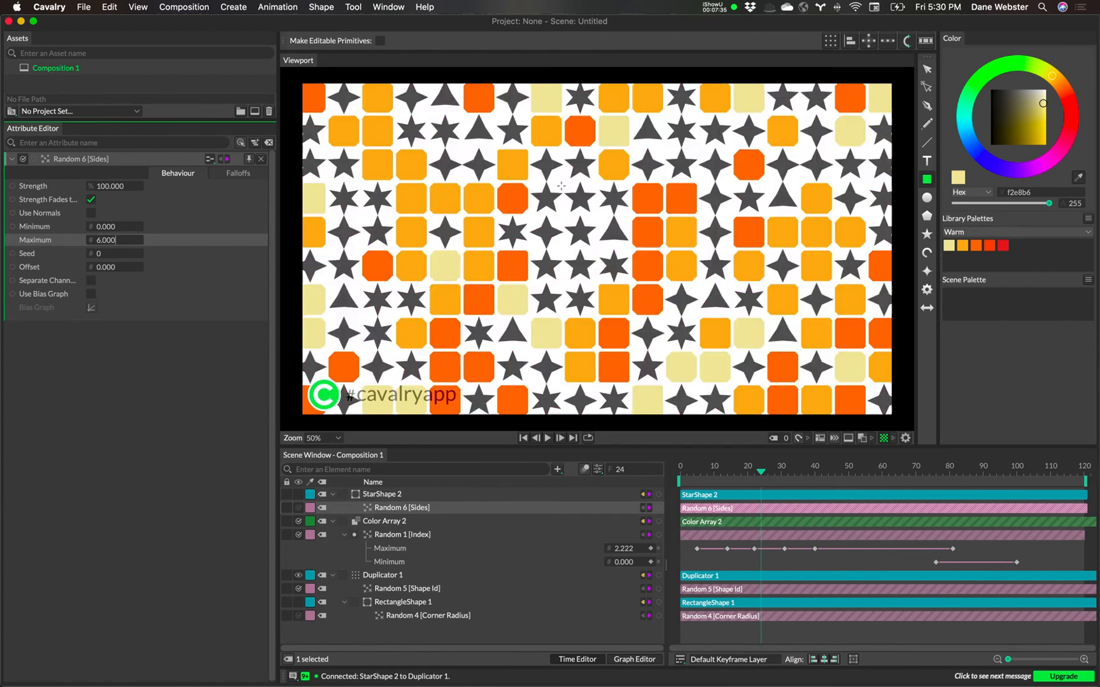
# Connect Color Array 2 to the fill color of StarShape 2.
pyautogui.click(384, 500)
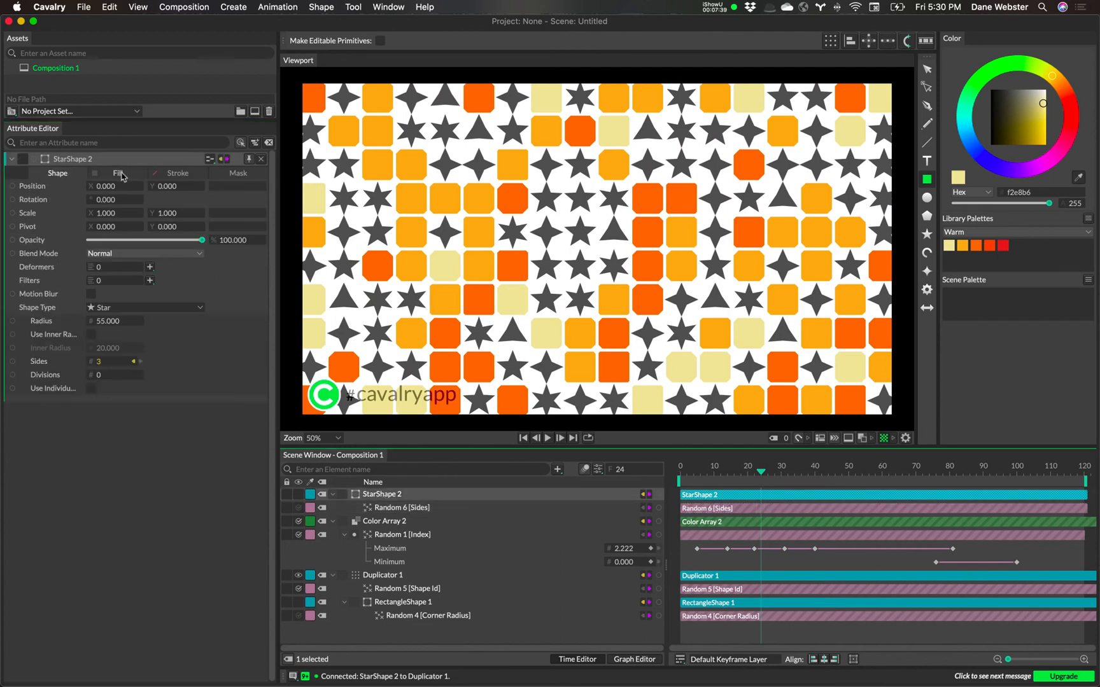
pyautogui.click(121, 175)
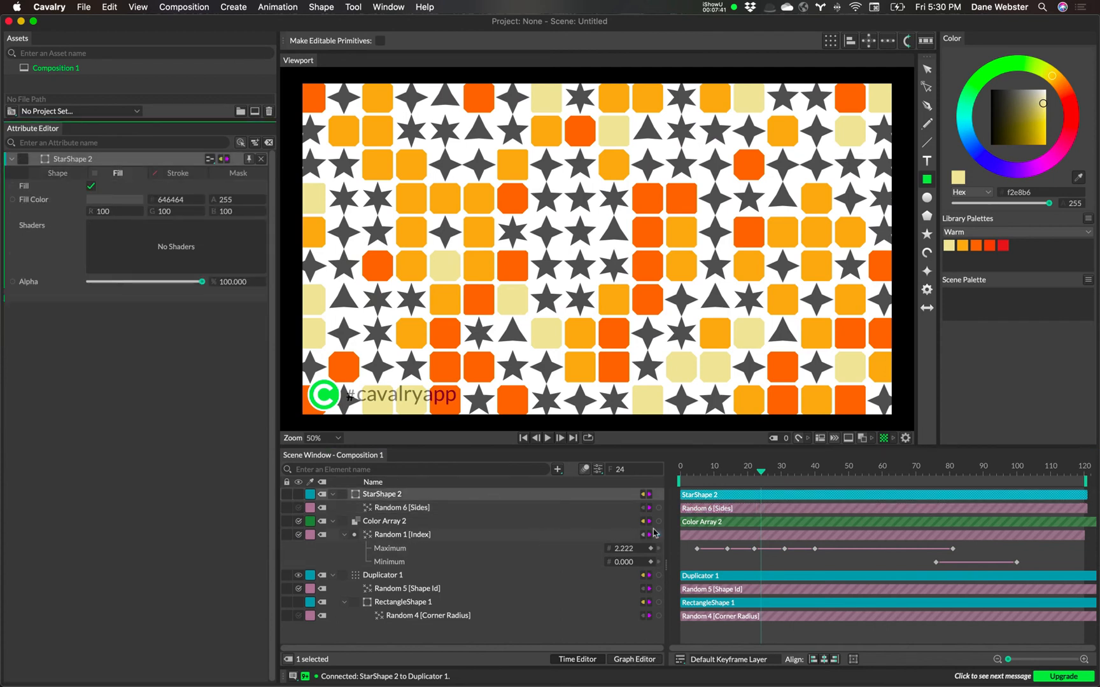
pyautogui.moveTo(659, 526); pyautogui.dragTo(122, 203)
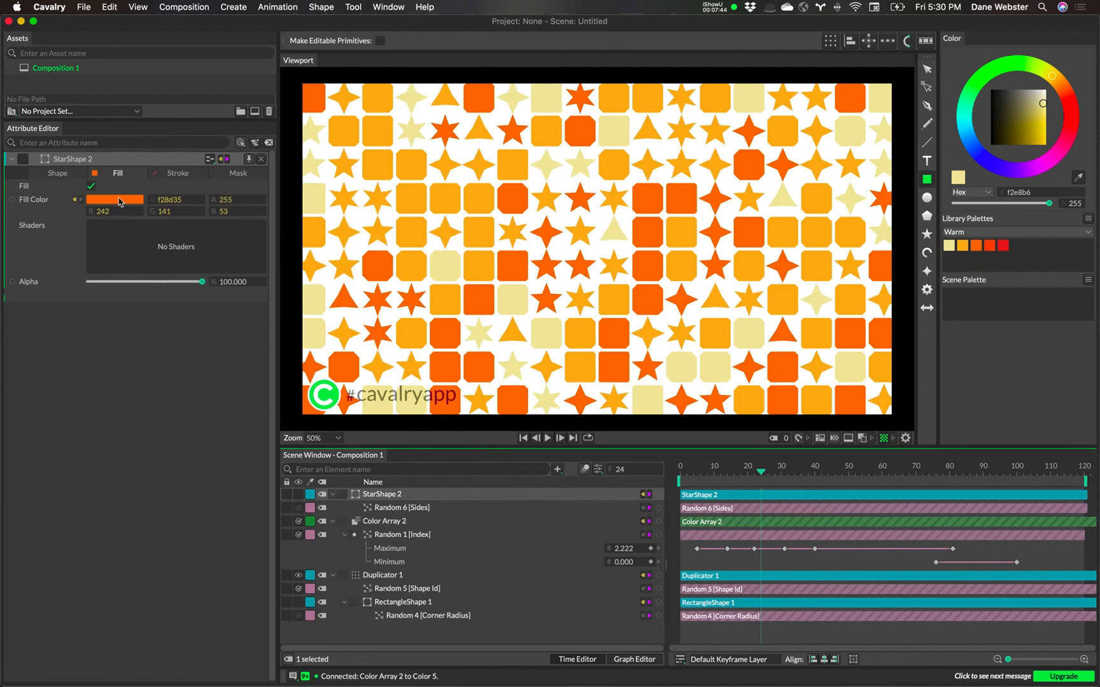
# Preview the animation from the first frame and stop at frame 54.
pyautogui.click(523, 438)
pyautogui.click(548, 438)
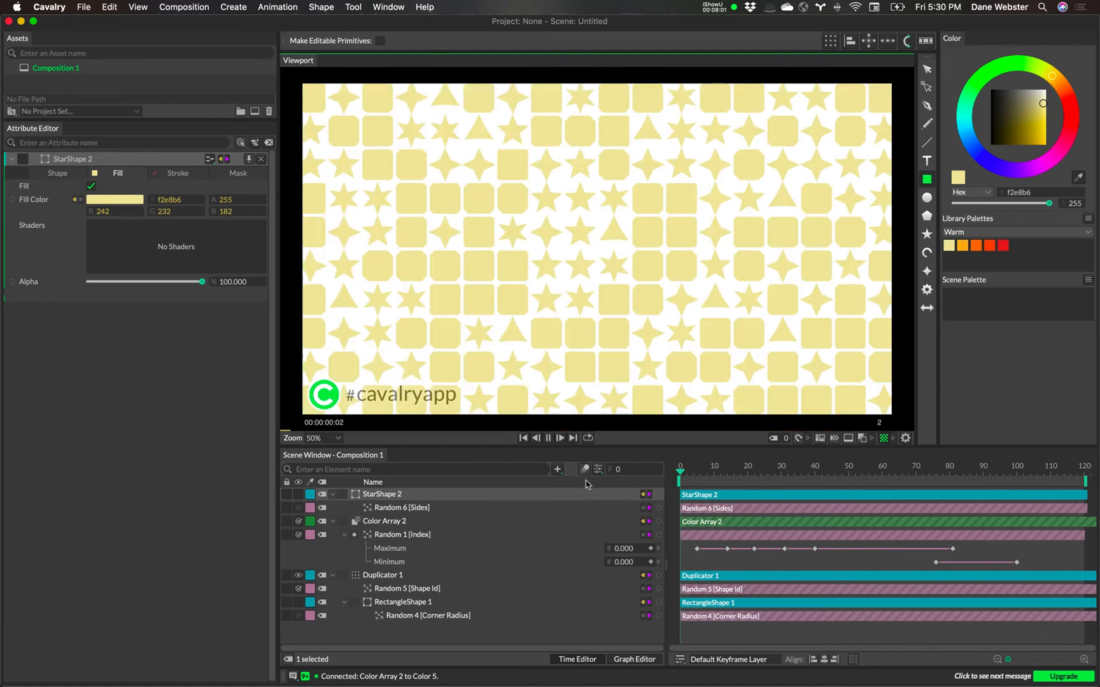
pyautogui.press('space')
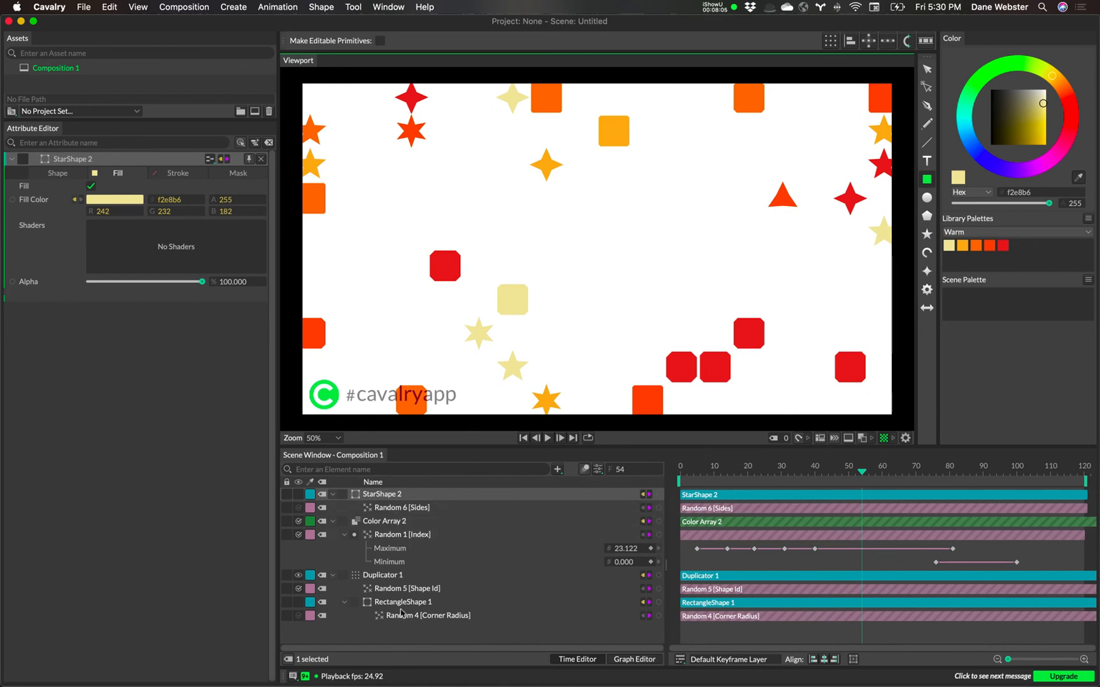
# Review the attributes of Duplicator 1 and Color Array 2, and set the seed of Random 6 [Sides] to 37.
pyautogui.click(391, 579)
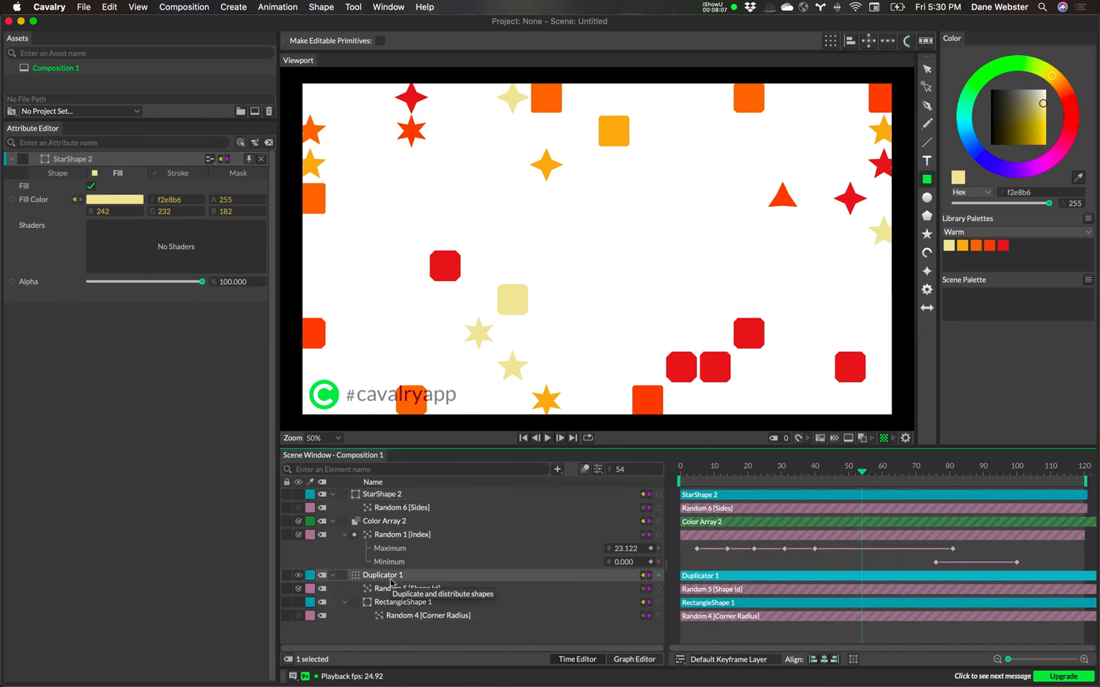
pyautogui.click(390, 579)
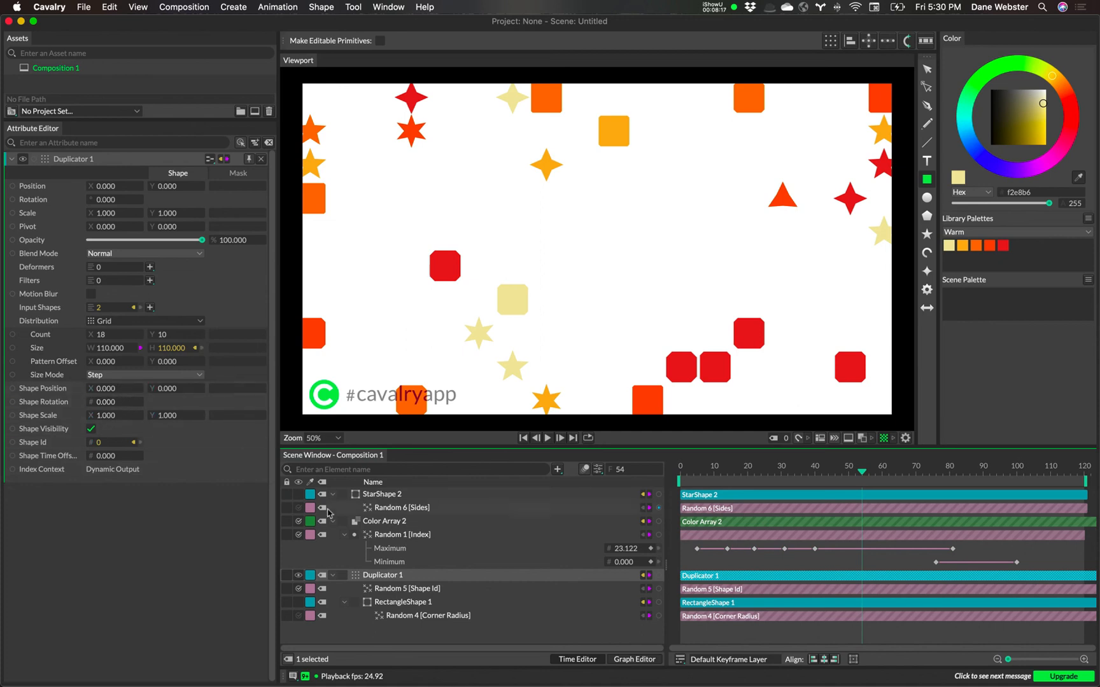
pyautogui.click(387, 522)
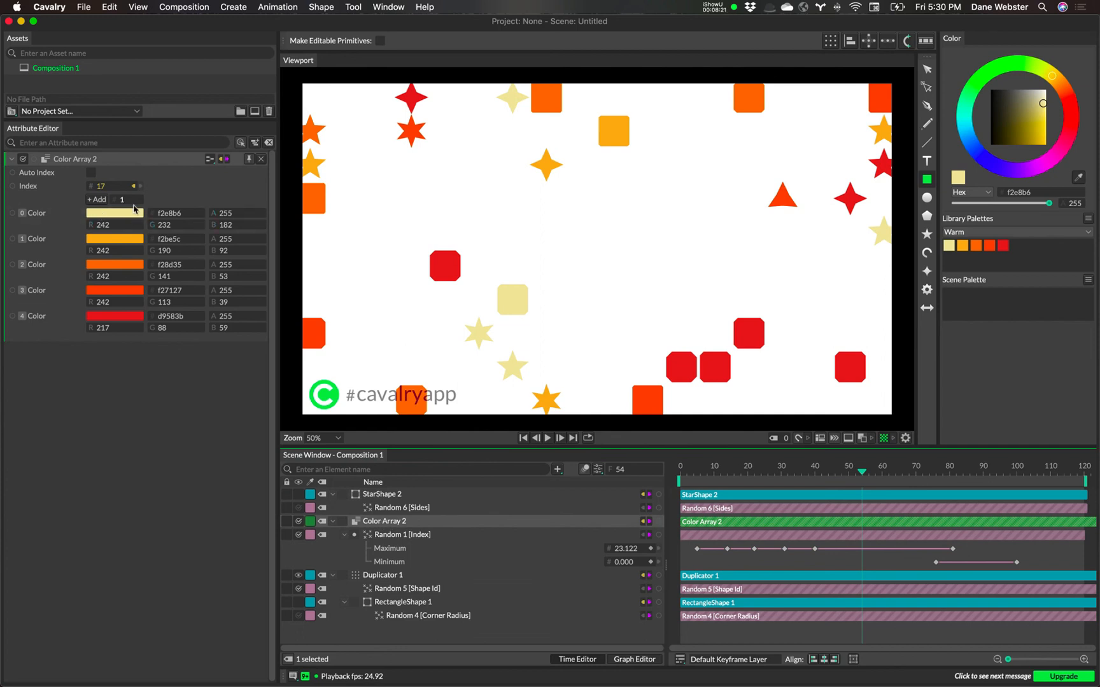
pyautogui.click(392, 509)
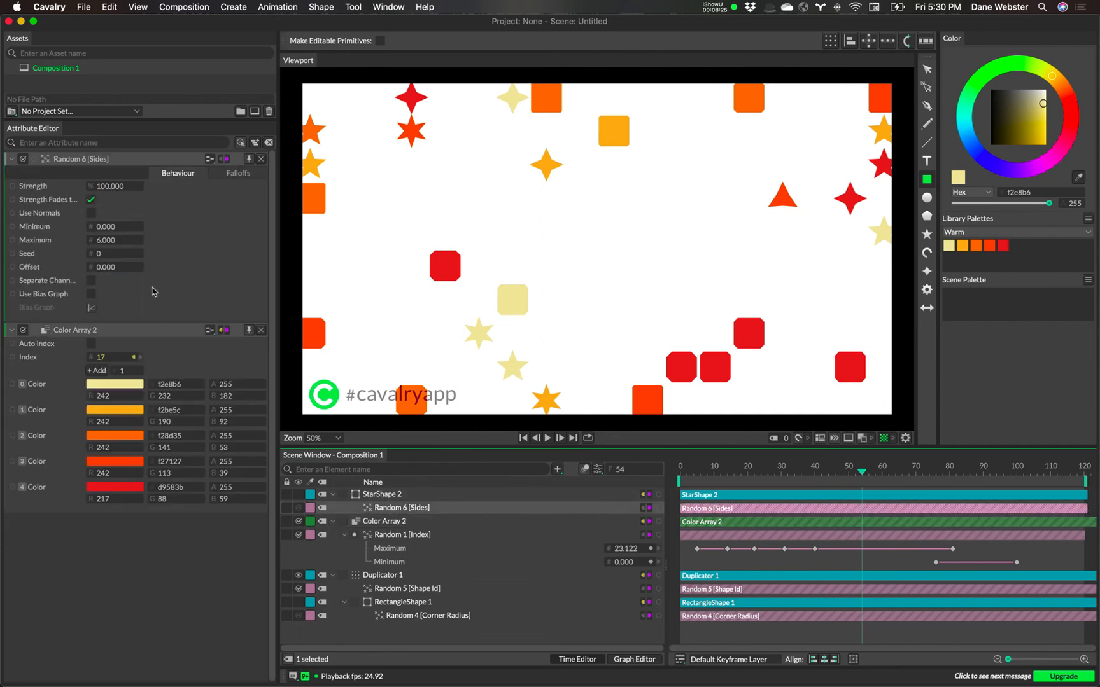
pyautogui.moveTo(101, 257)
pyautogui.mouseDown()
pyautogui.moveTo(128, 262)
pyautogui.moveTo(114, 259)
pyautogui.mouseUp()
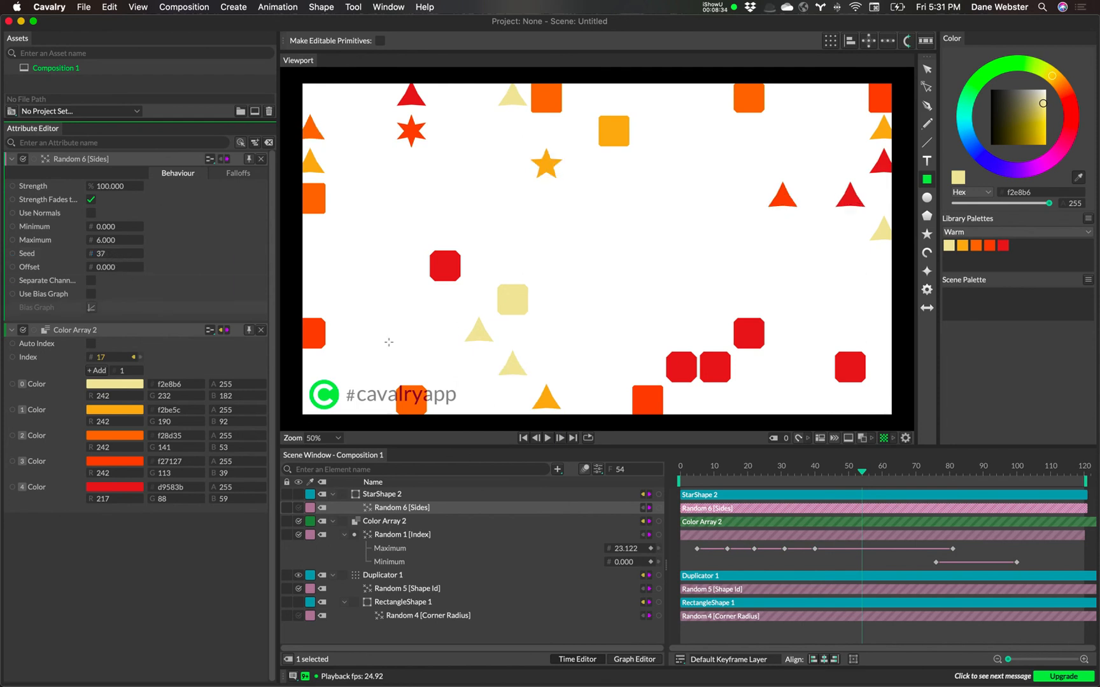
# Preview the animation from the start, collapse Color Array 2 and Duplicator 1 in the scene hierarchy, and pause at frame 39.
pyautogui.click(522, 438)
pyautogui.click(547, 438)
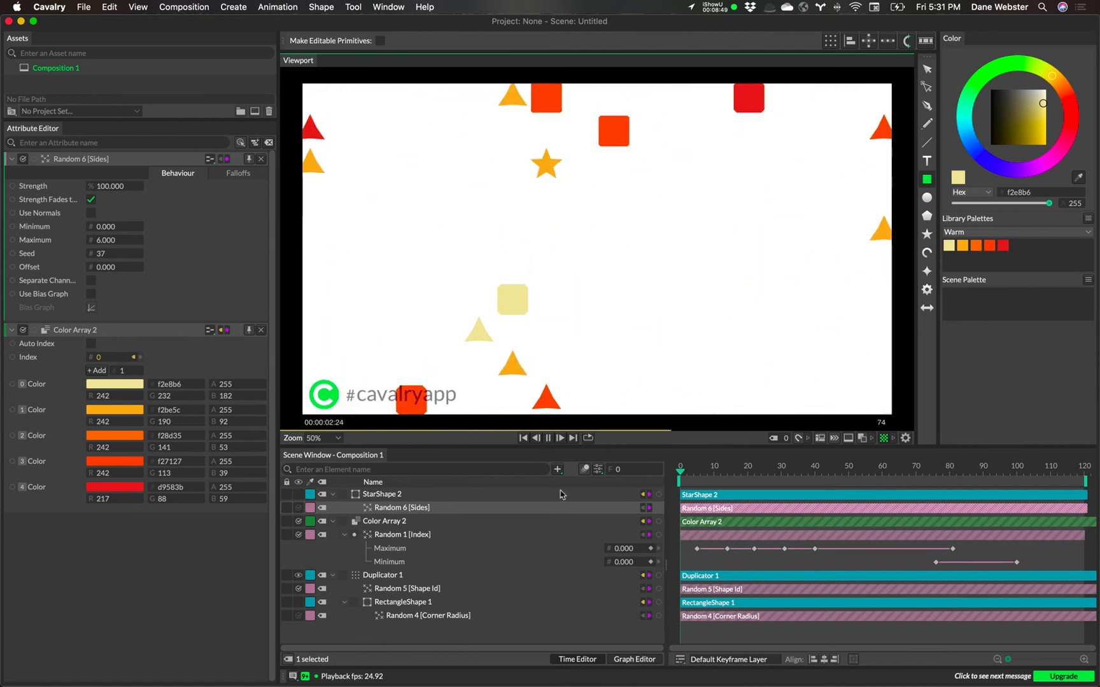
pyautogui.click(333, 521)
pyautogui.click(332, 534)
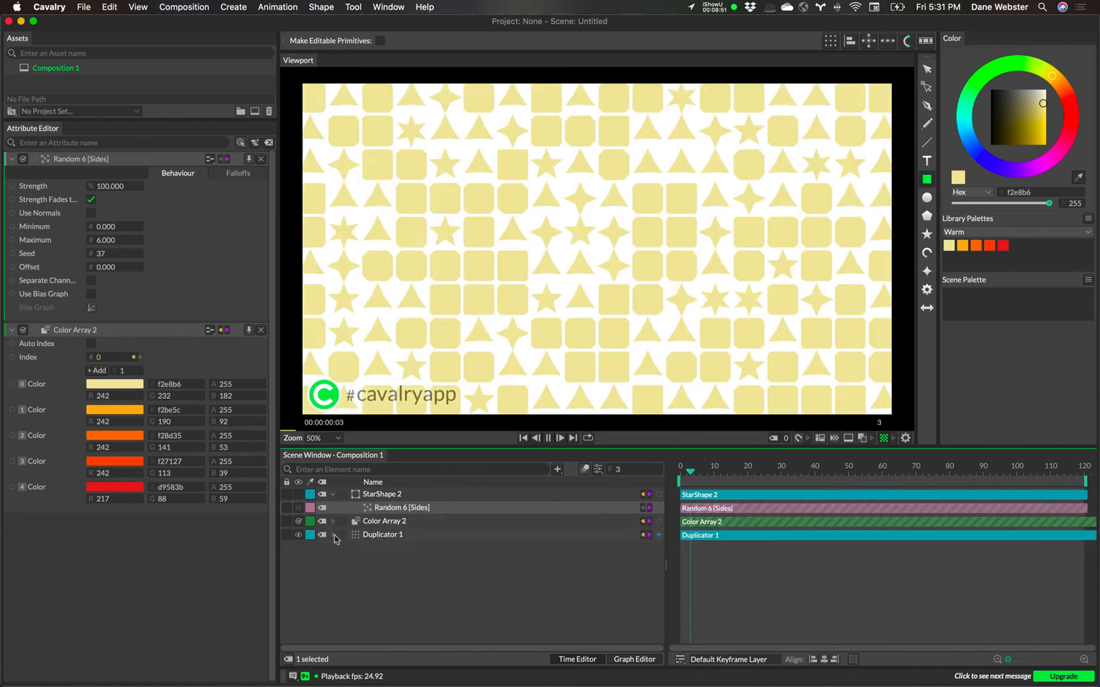
pyautogui.click(549, 439)
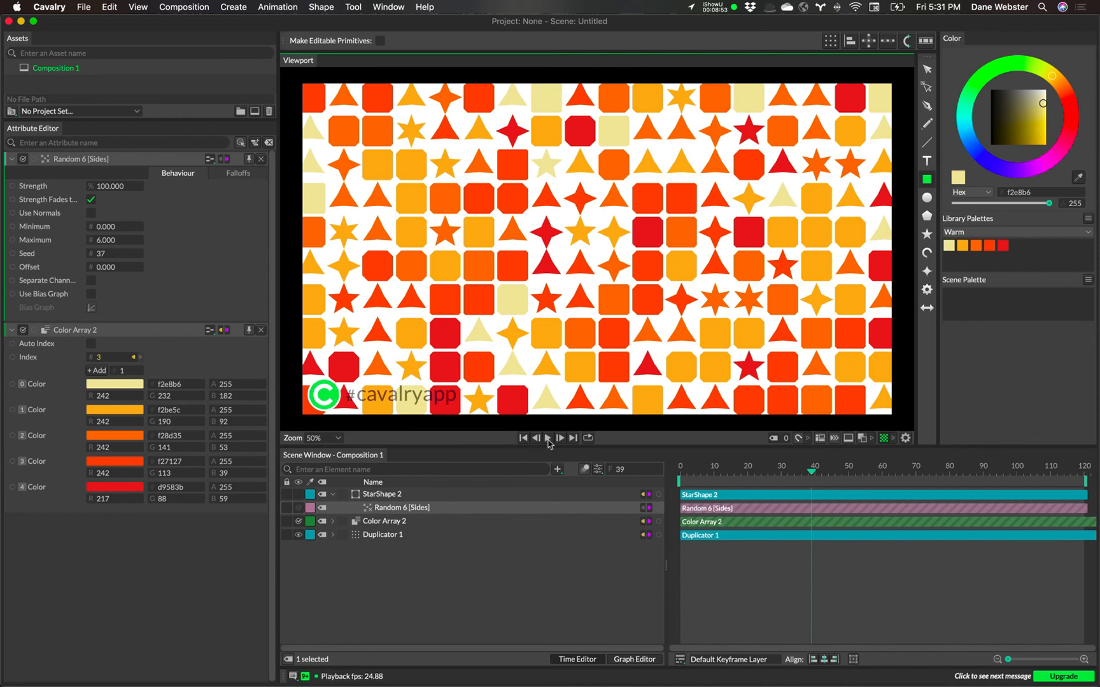